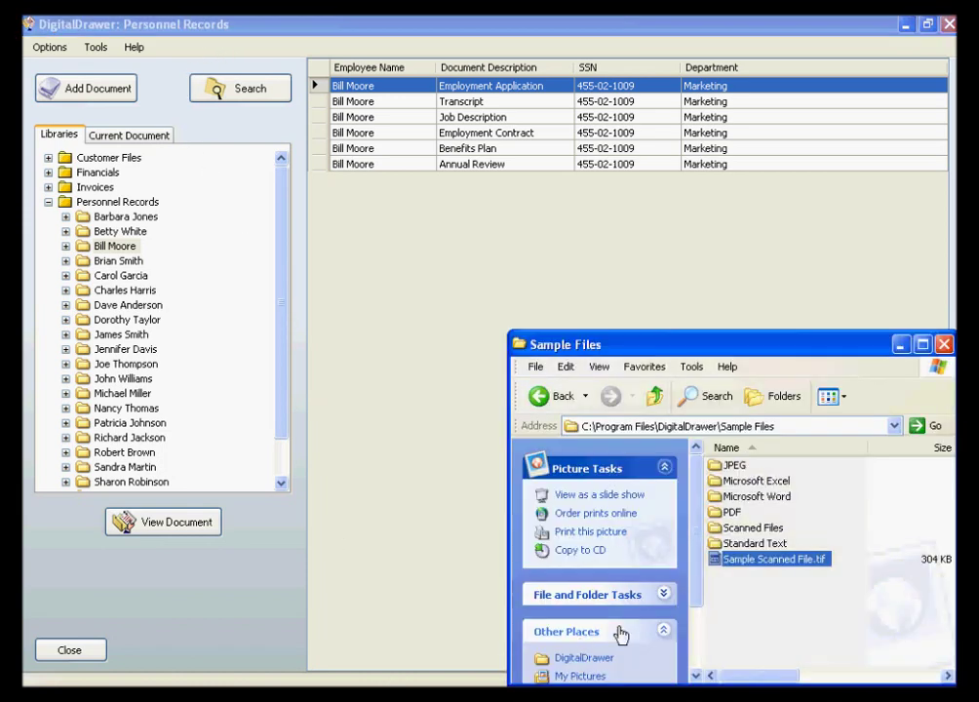
Step: Move the sample scanned file aside, minimize the Sample Files window, and list Personnel Records documents
mouse_move(708, 563)
mouse_down()
mouse_move(459, 474)
mouse_move(144, 295)
mouse_move(118, 251)
mouse_move(497, 395)
mouse_move(693, 560)
mouse_move(704, 558)
mouse_up()
click(900, 347)
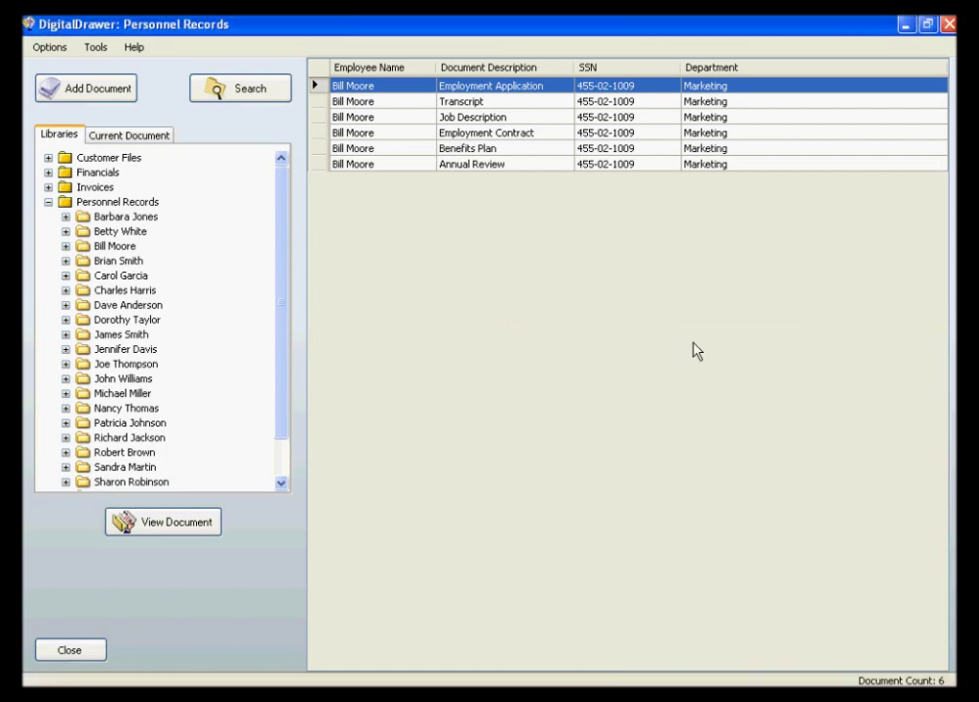
click(128, 204)
Step: Import Sample Scanned File.tif as a new document, previewing its six-page employment agreement
click(97, 95)
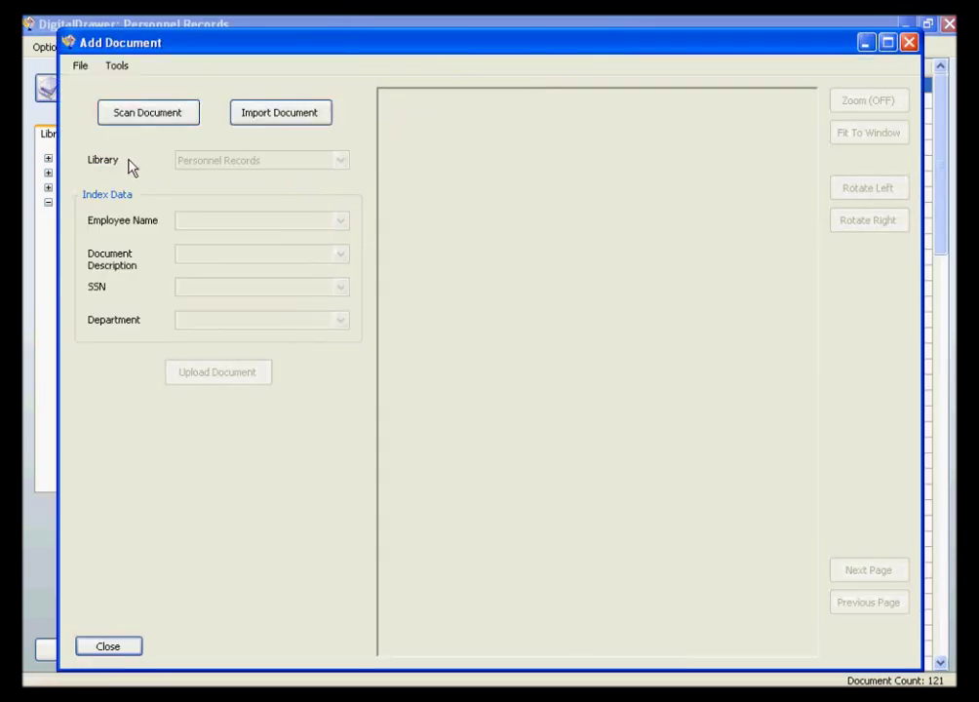
click(260, 117)
click(414, 276)
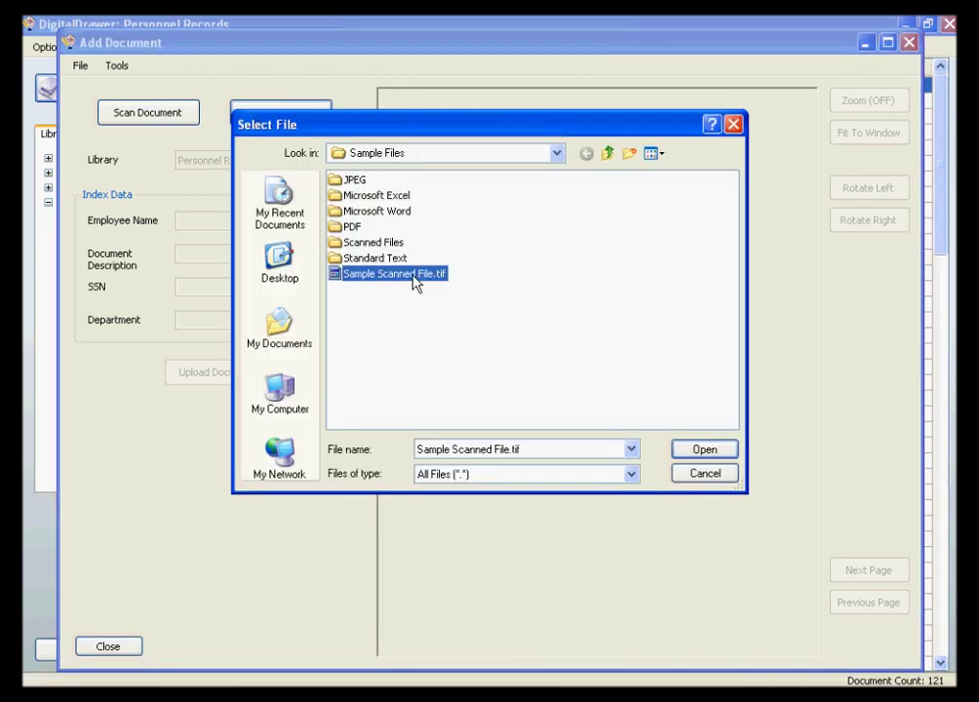
click(708, 451)
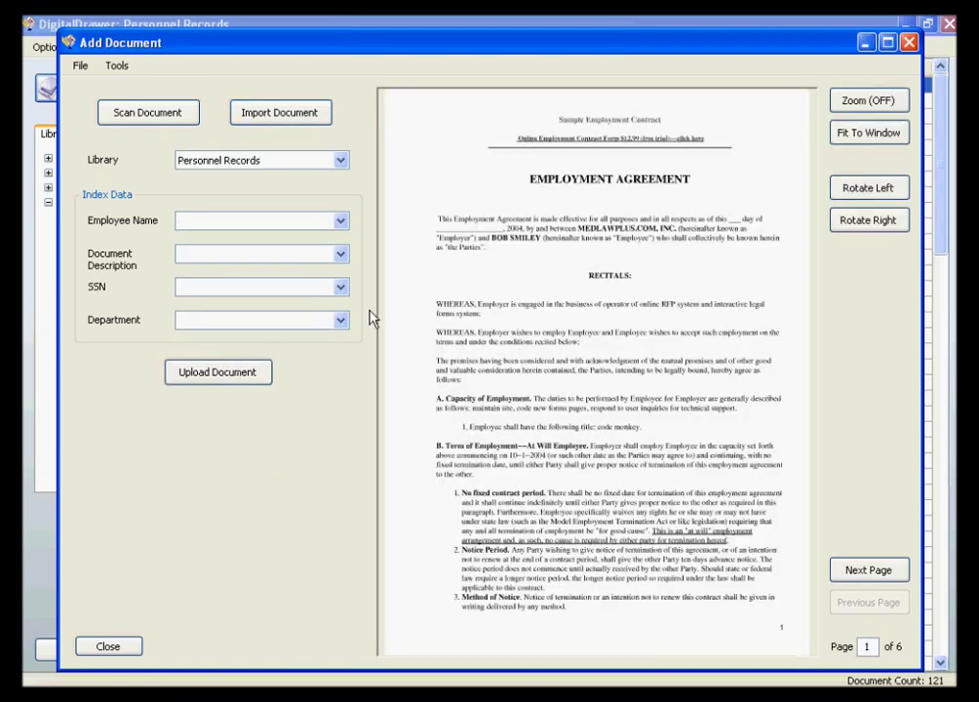
Step: Pick the employee from the Employee Name list and verify the auto-filled SSN and Marketing department
click(340, 223)
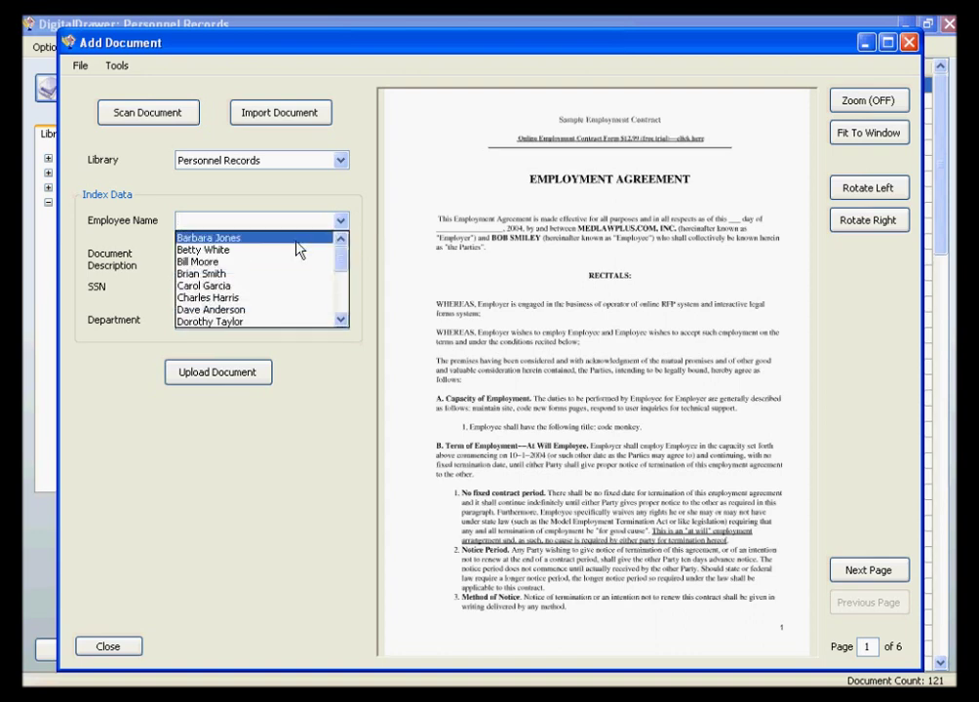
click(284, 262)
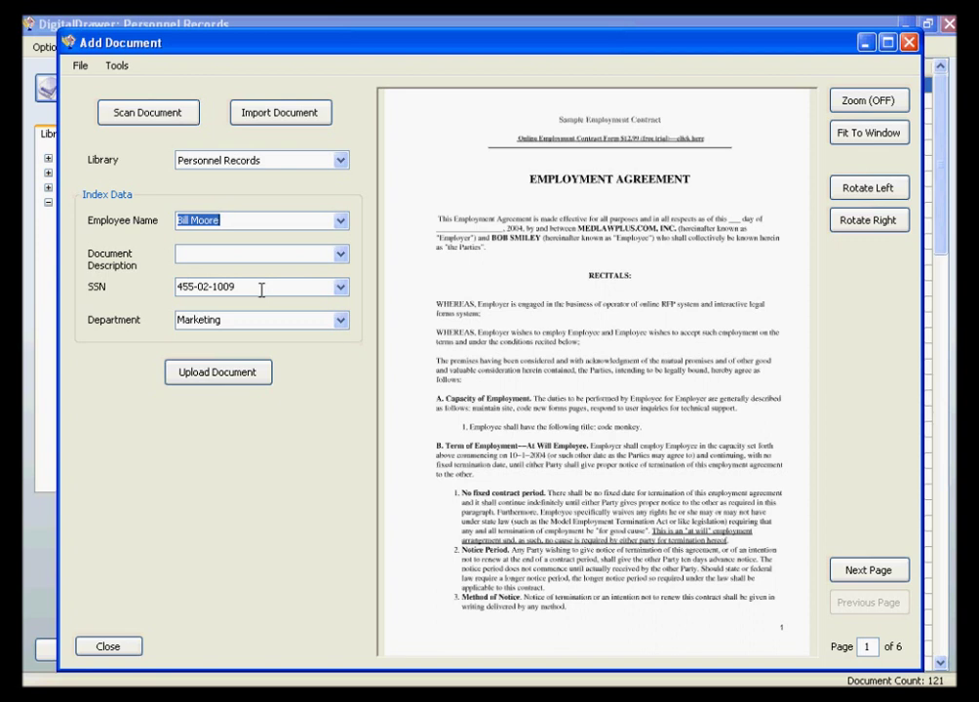
click(260, 286)
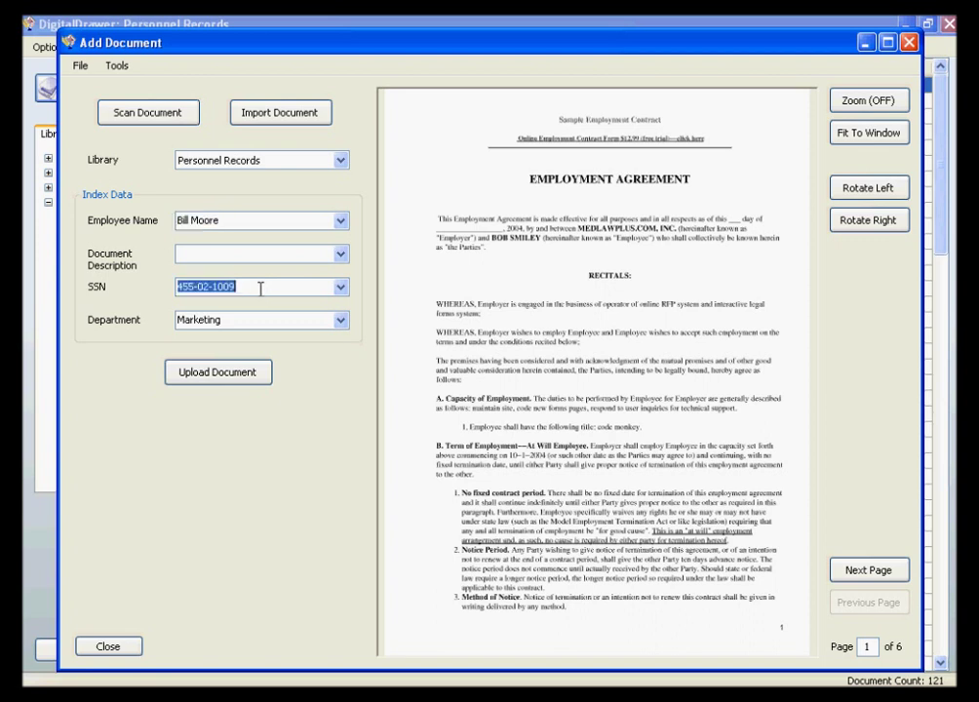
click(238, 321)
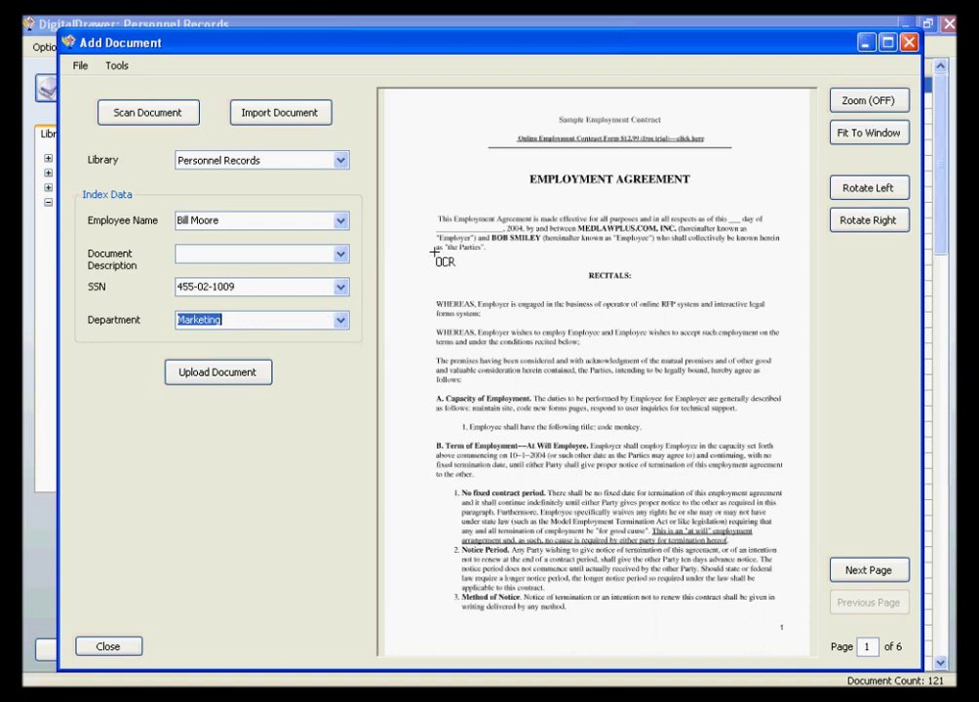
Step: OCR the page heading and paste 'Employment Agreement' into the Document Description field
click(451, 214)
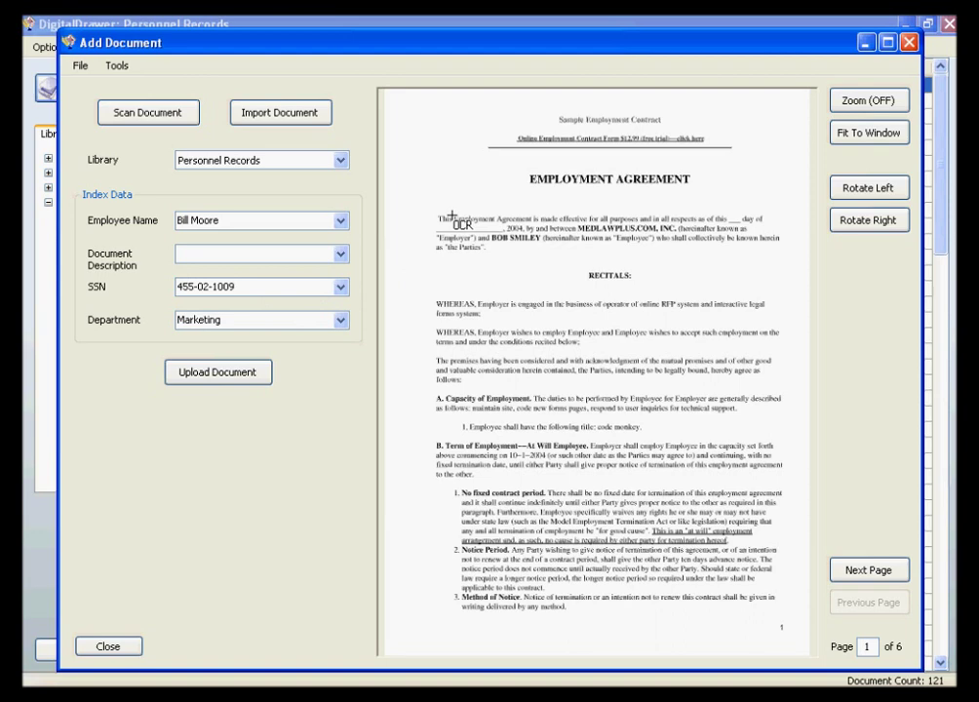
drag(451, 214, 534, 225)
right_click(194, 253)
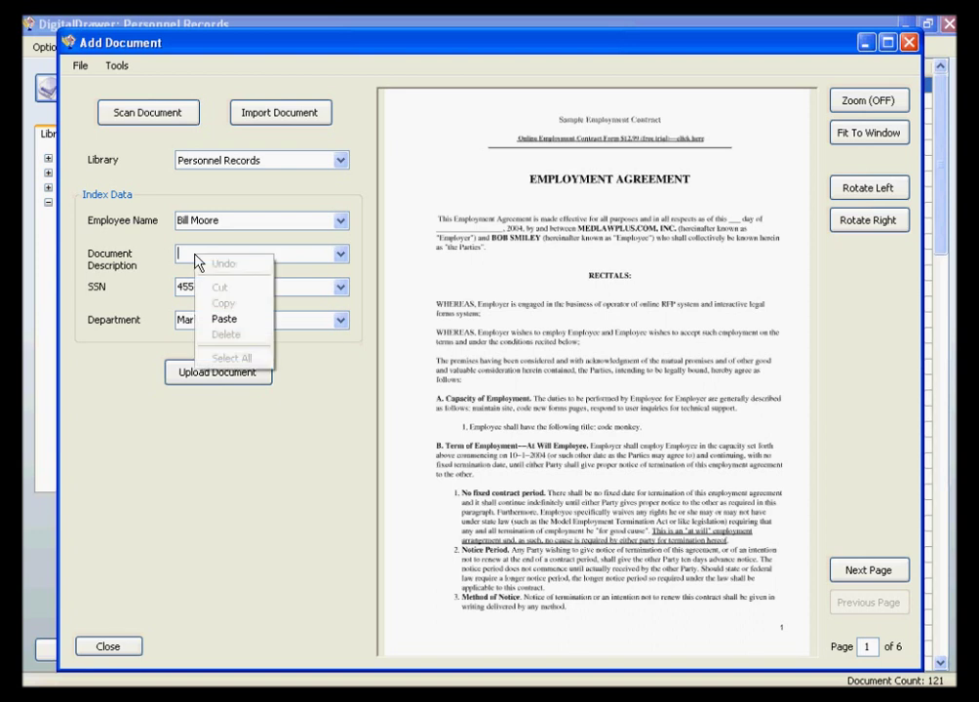
click(222, 319)
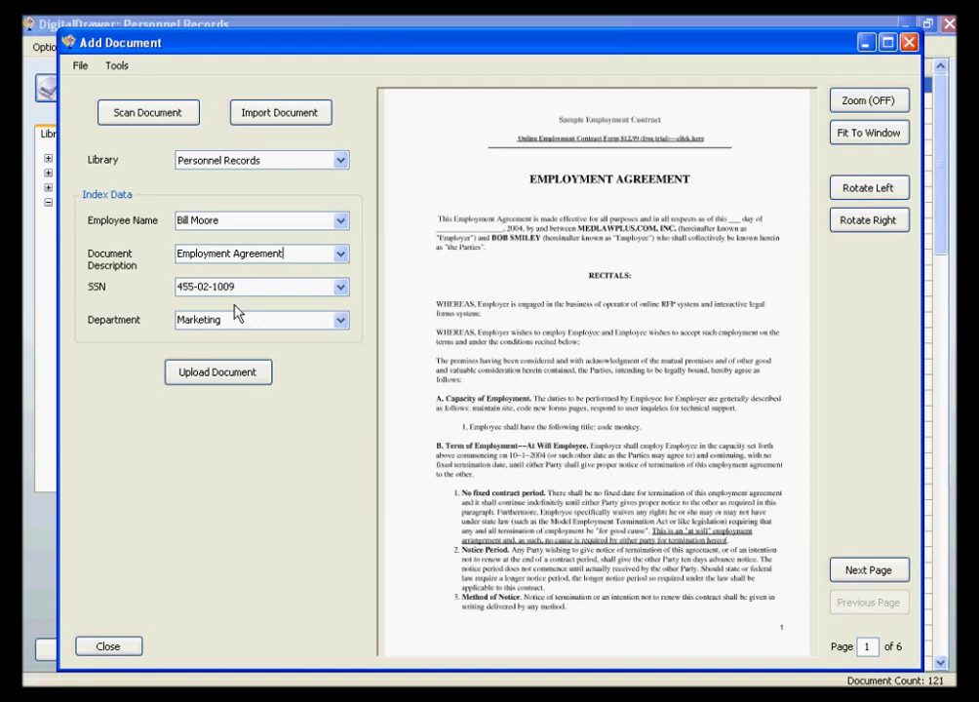
Step: Upload the agreement, keep its source file, cancel the next file selection, and close the dialog
click(260, 376)
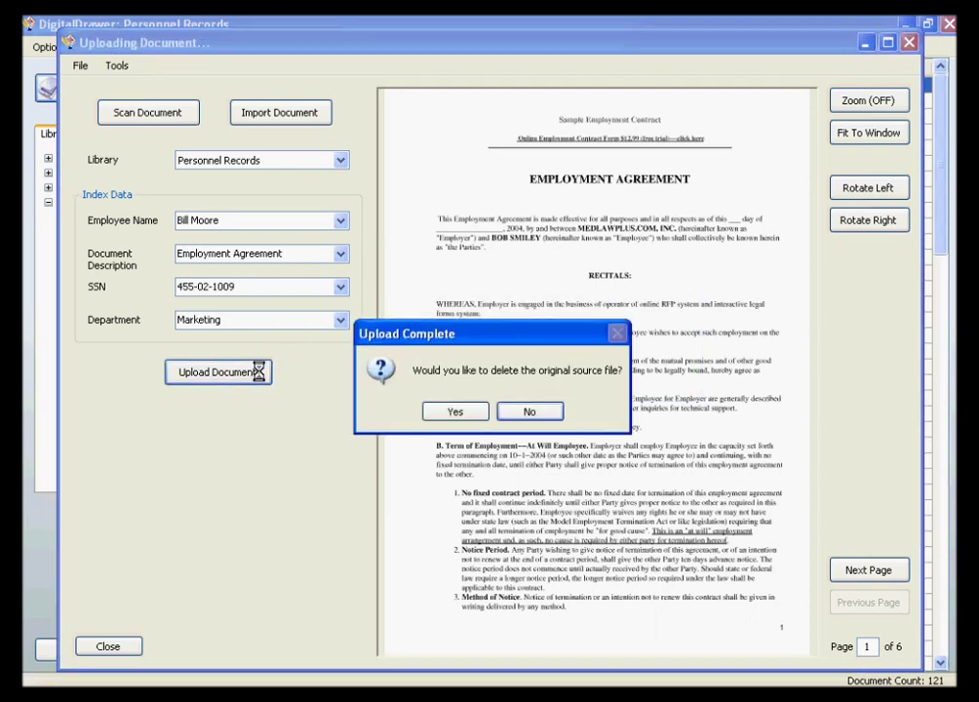
click(522, 410)
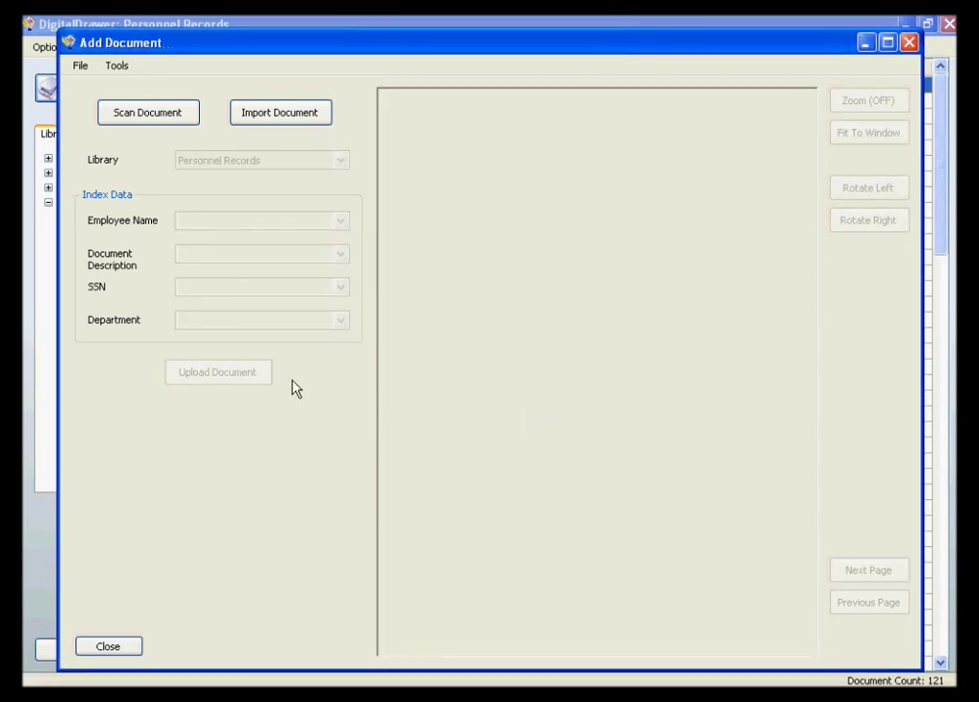
click(322, 121)
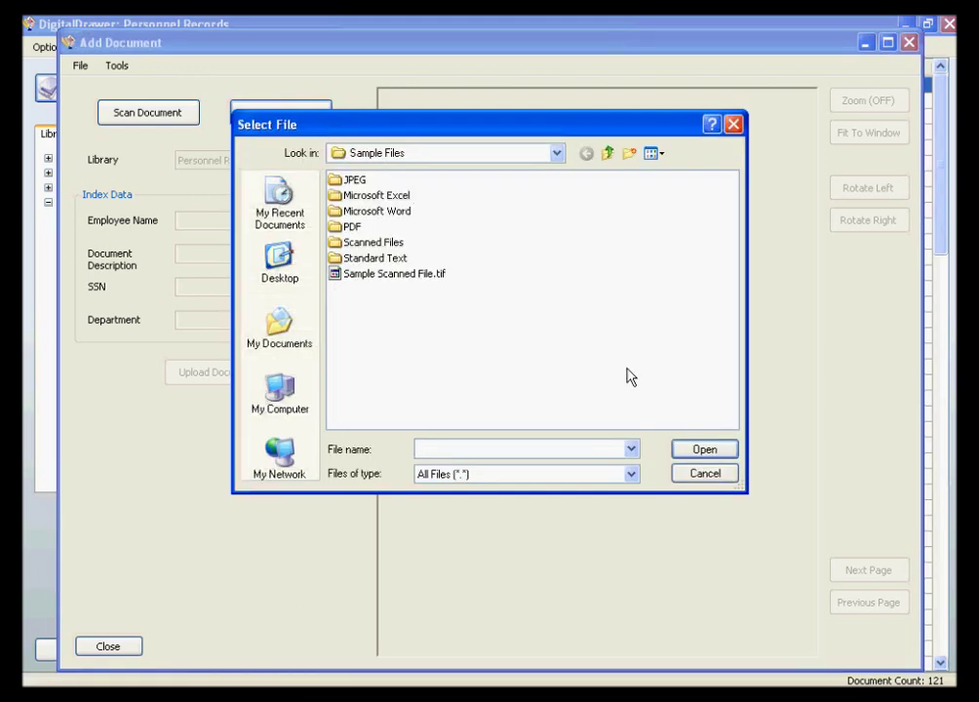
click(705, 474)
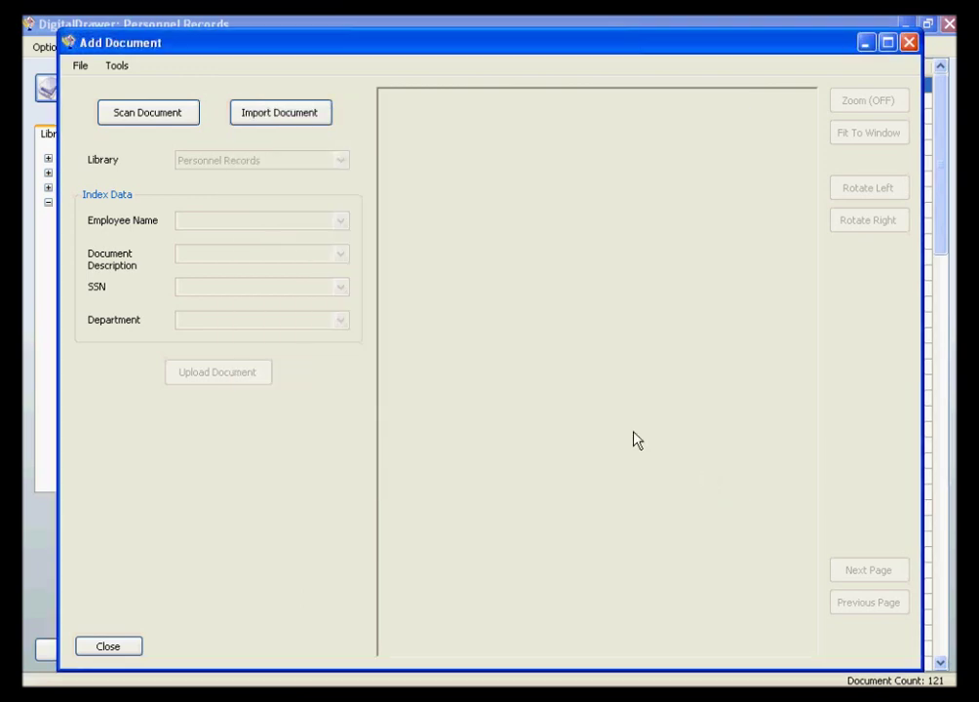
click(107, 649)
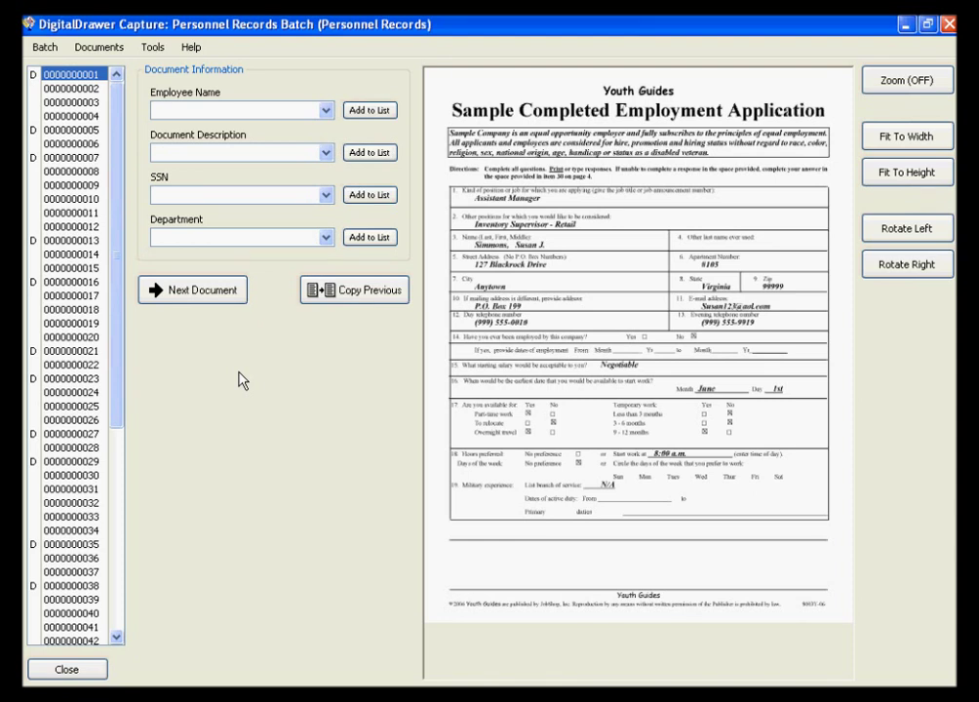
Step: Open the Documents menu of the Personnel Records Batch
click(98, 51)
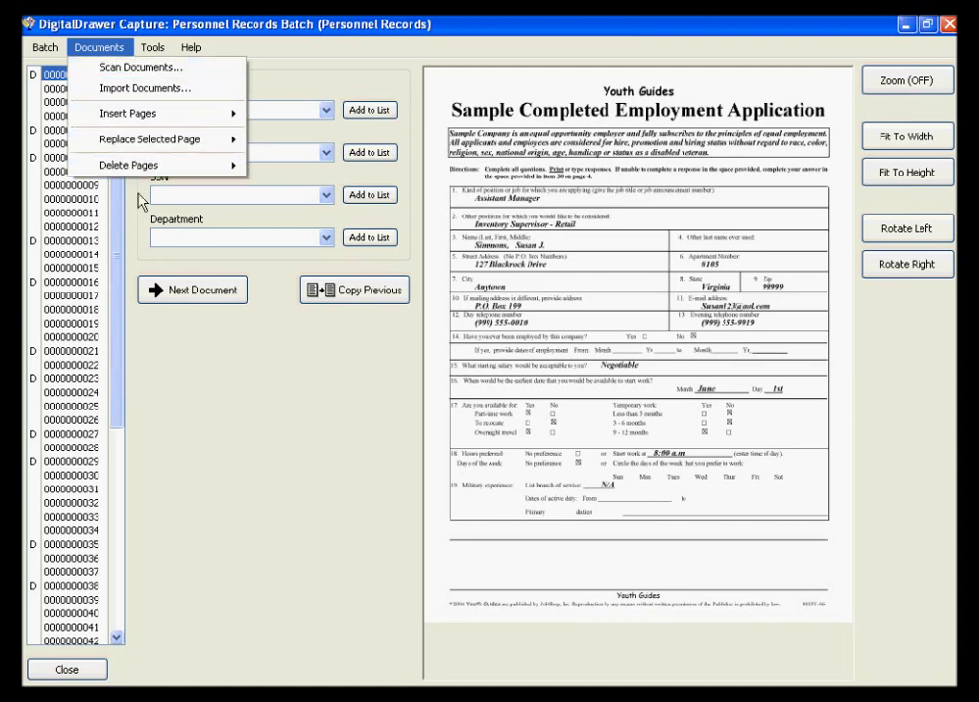
click(163, 346)
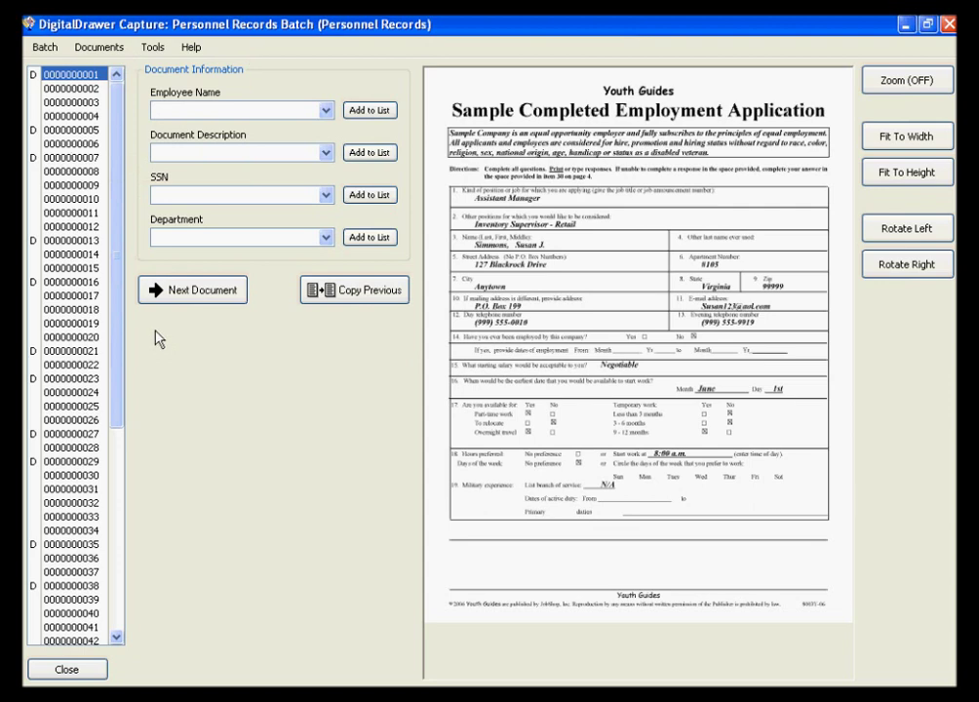
click(80, 90)
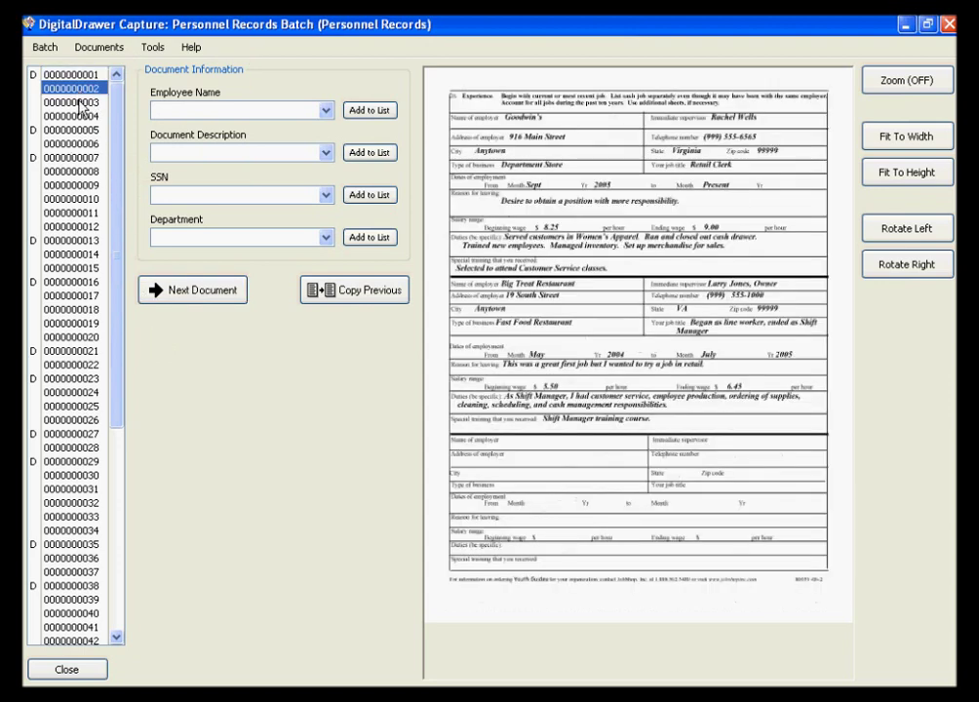
click(80, 101)
click(82, 116)
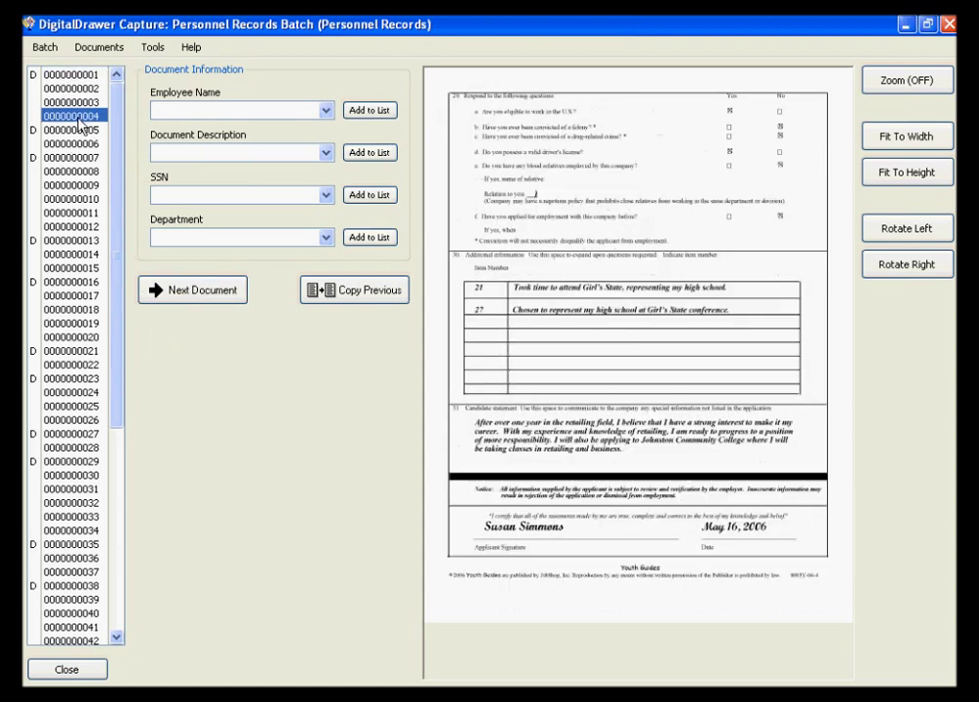
click(80, 129)
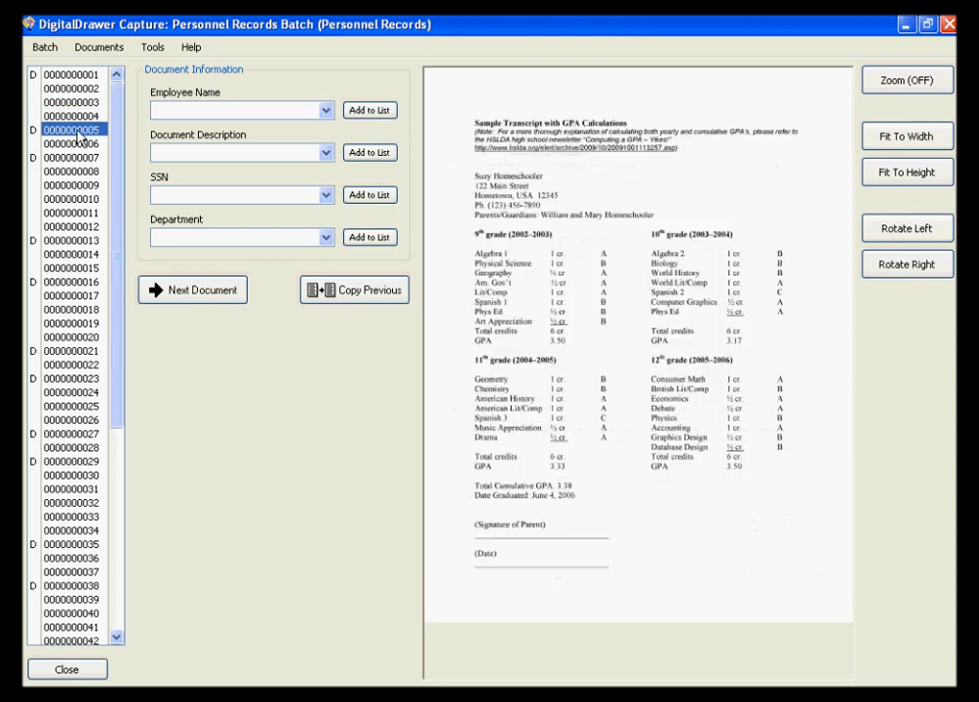
click(36, 101)
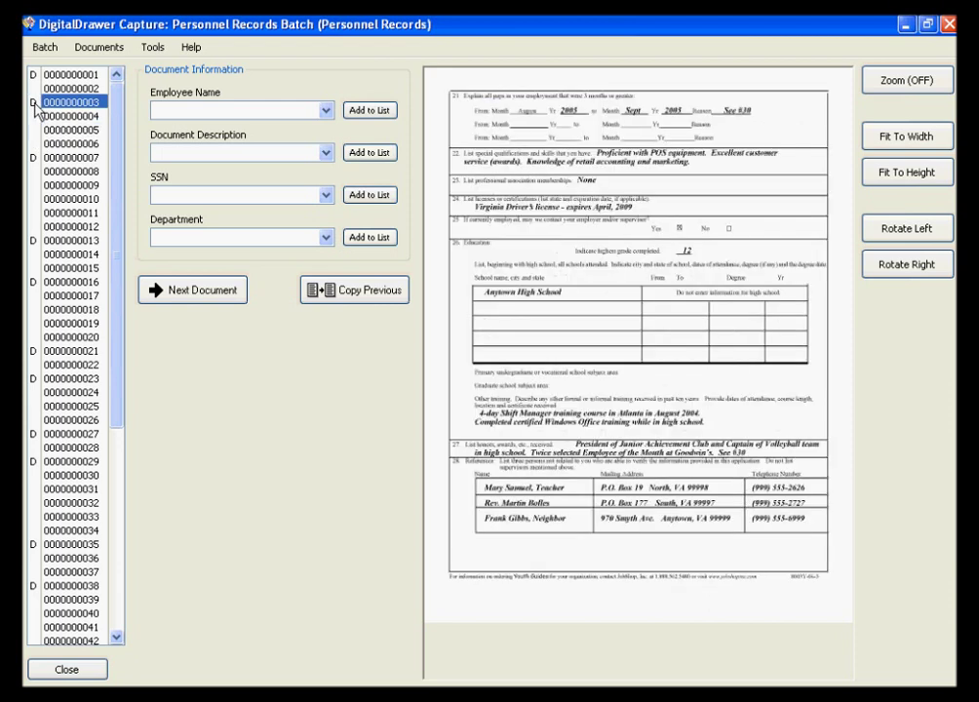
click(36, 130)
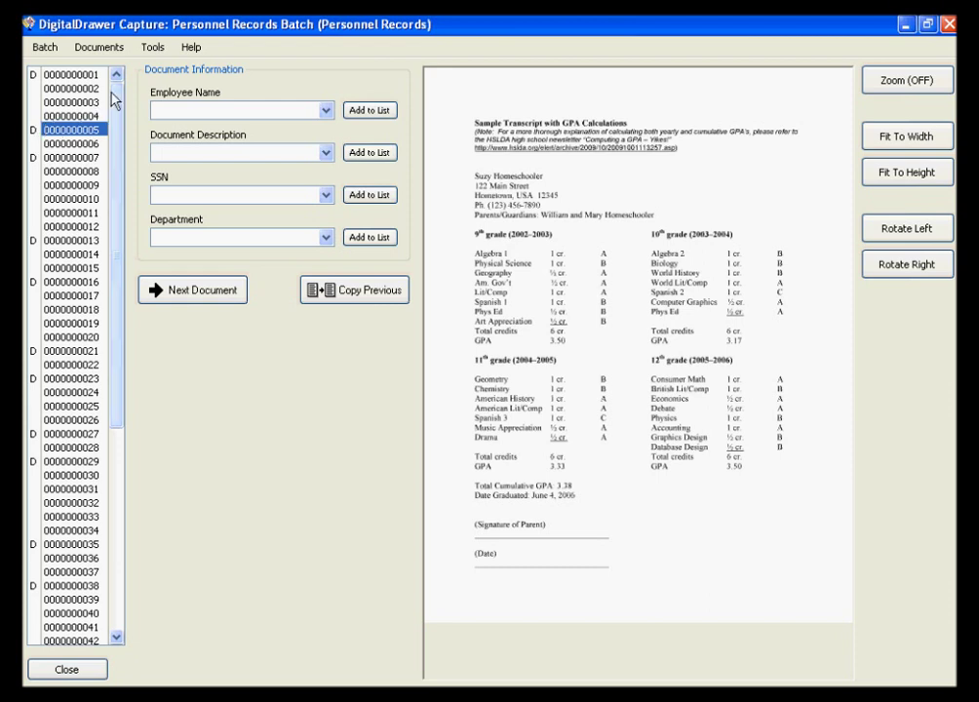
click(151, 48)
mouse_move(152, 75)
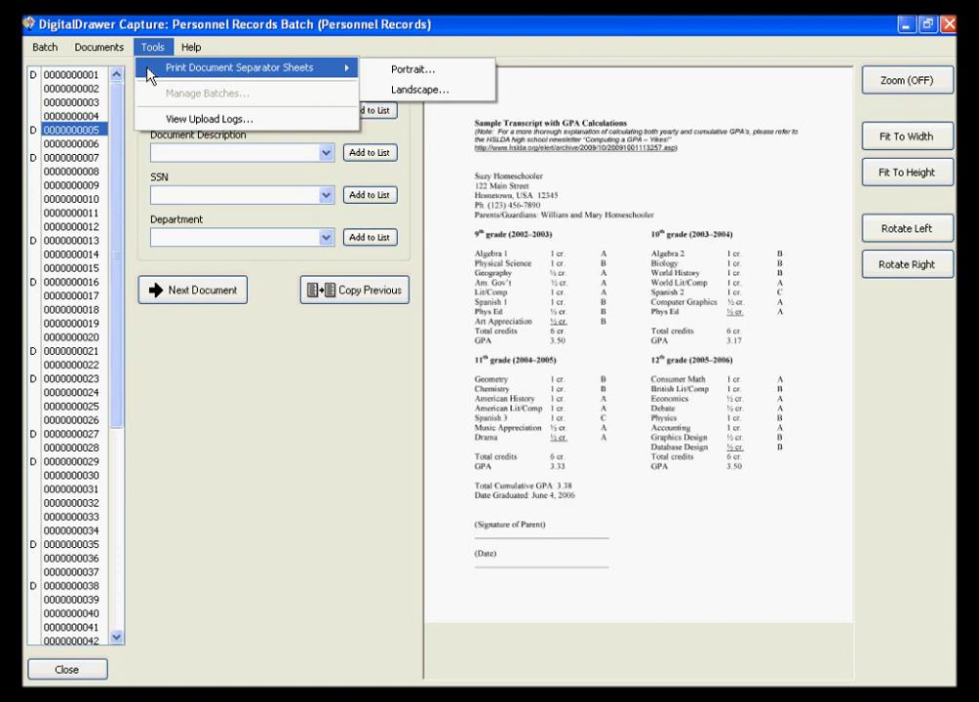
Step: Close the Tools menu without printing separator sheets
click(138, 159)
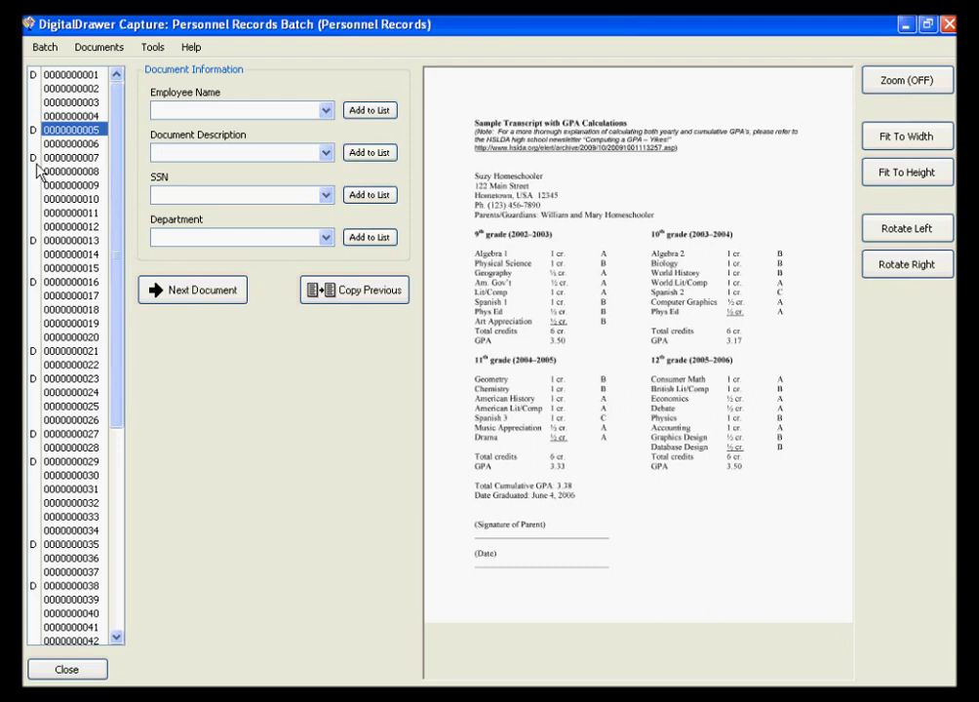
click(32, 127)
click(36, 157)
click(36, 240)
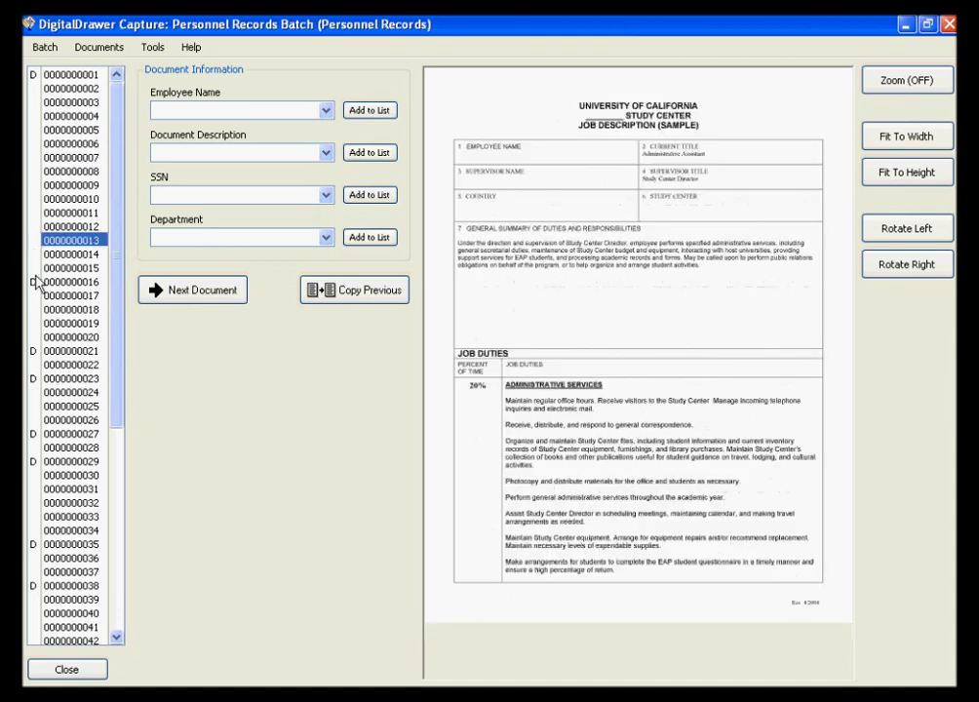
click(37, 282)
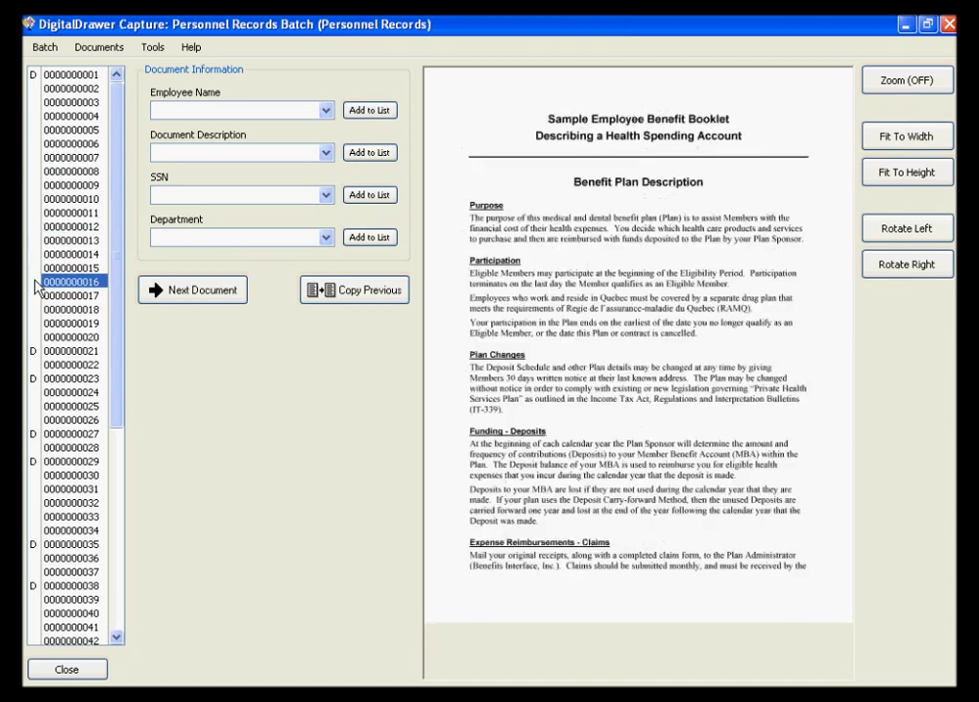
click(74, 89)
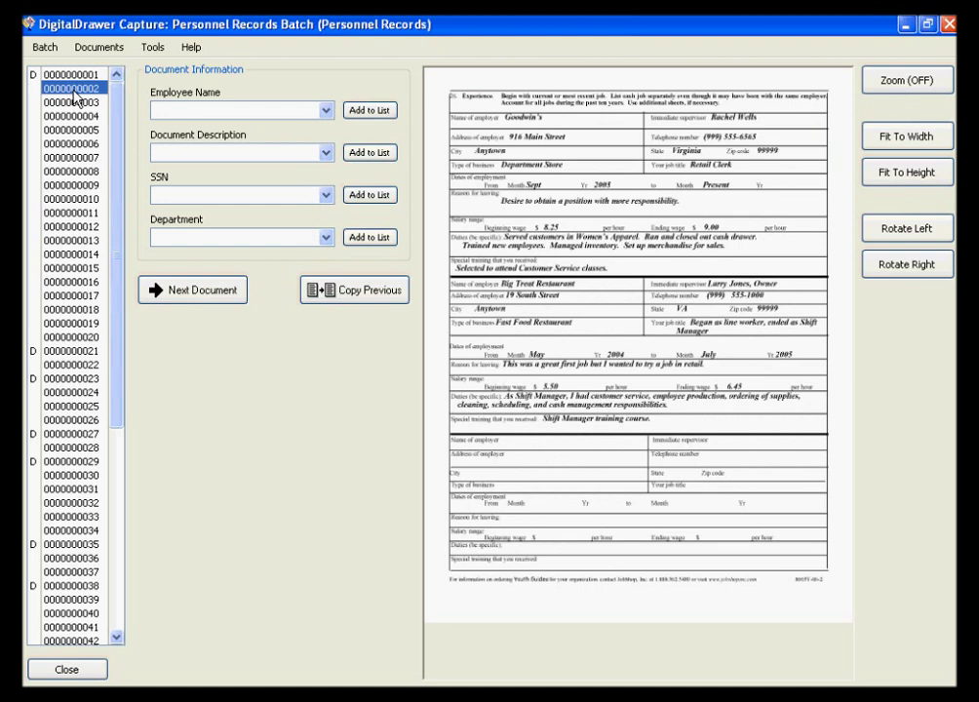
click(74, 102)
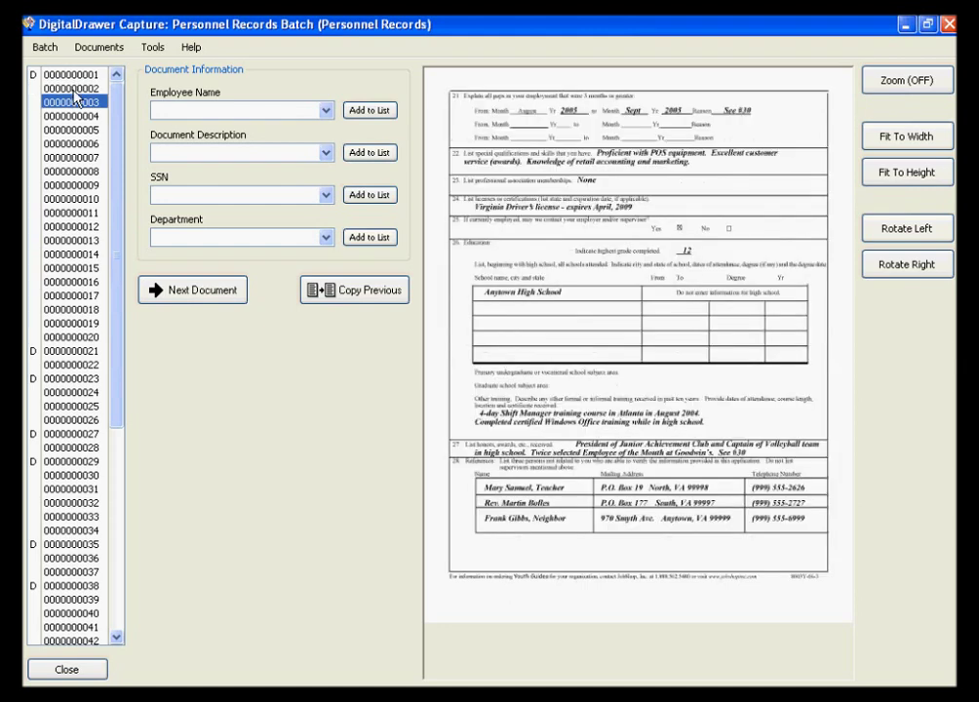
key(Down)
key(Down)
key(Down)
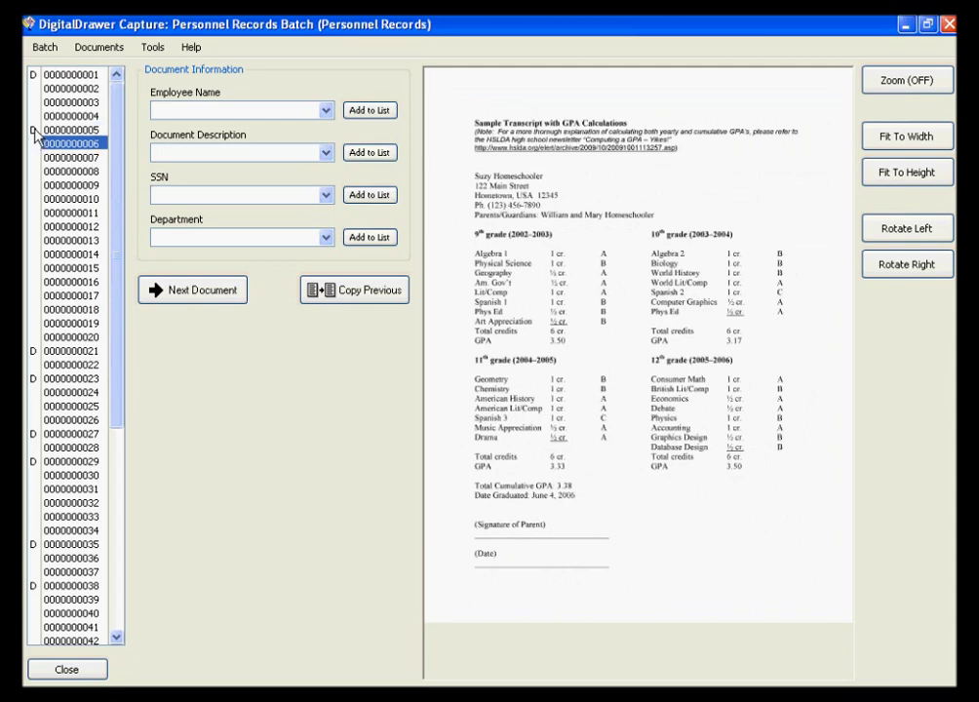
key(Down)
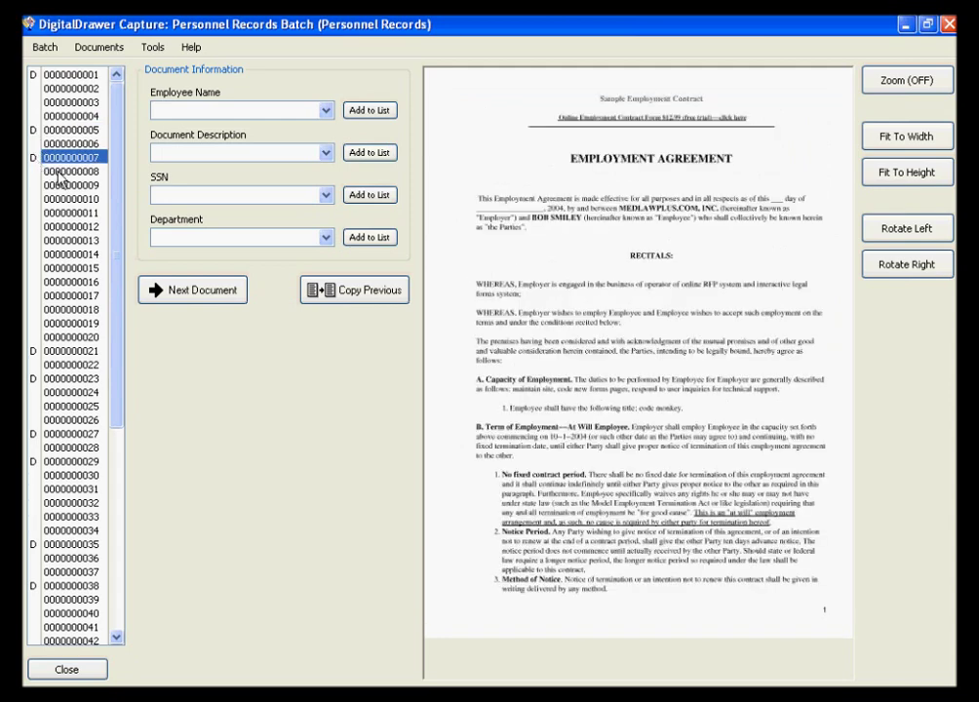
key(Down)
key(Down)
key(Down)
key(Down)
key(Down)
key(Down)
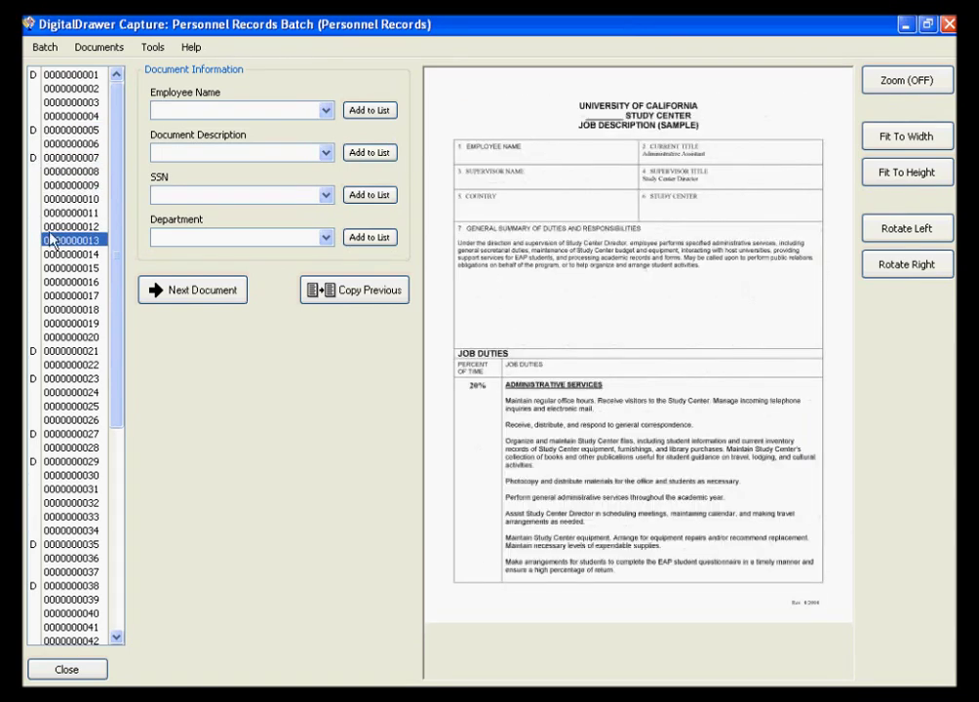
key(Down)
key(Down)
key(Down)
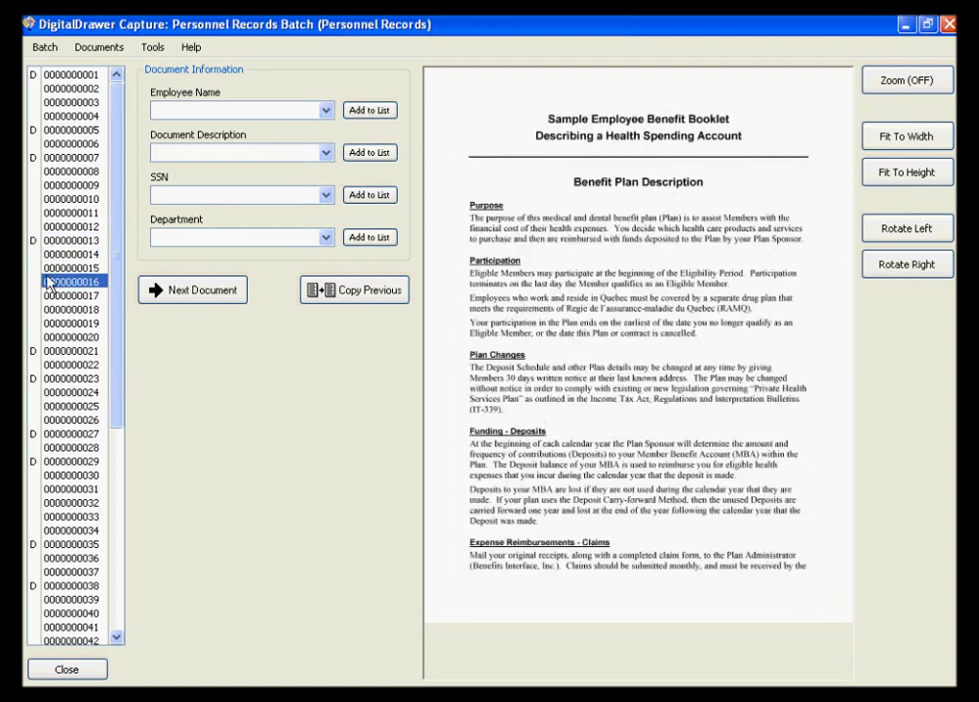
click(41, 281)
click(55, 74)
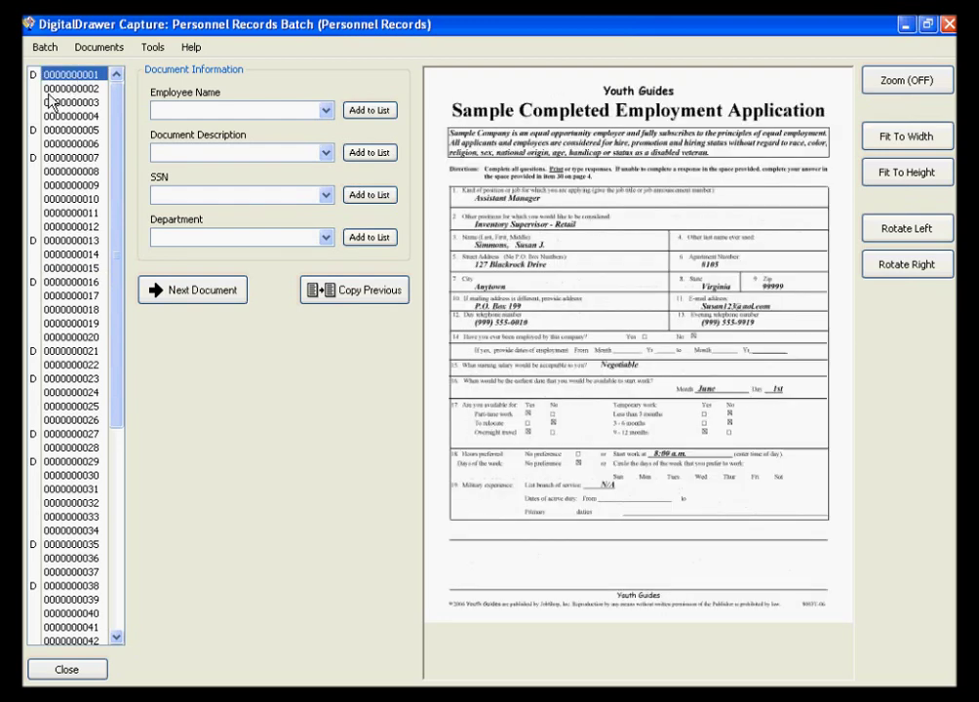
click(325, 111)
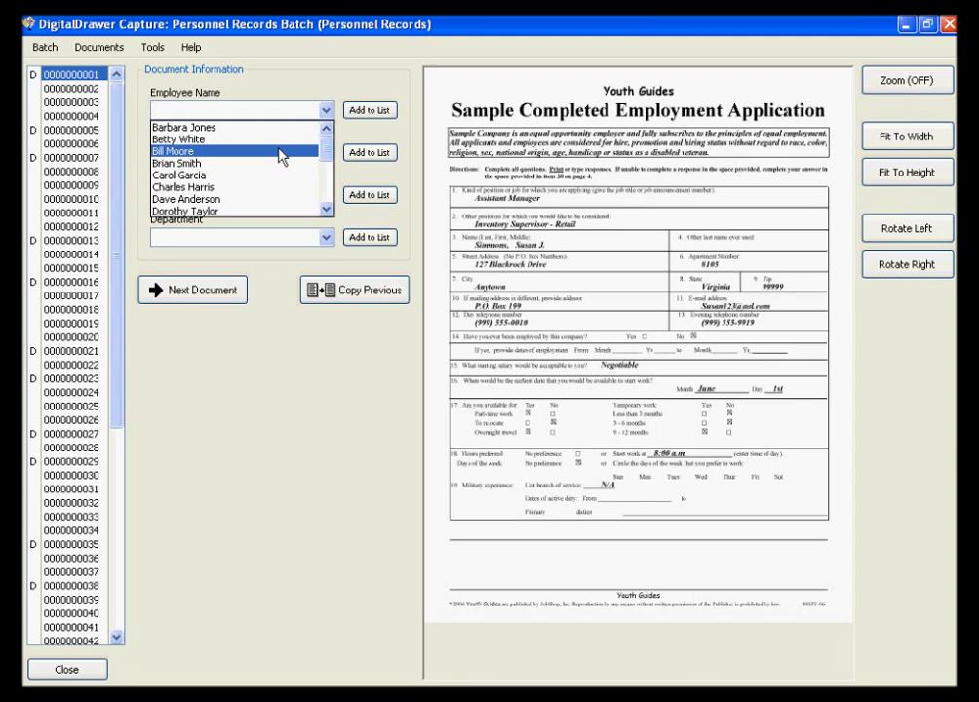
click(281, 157)
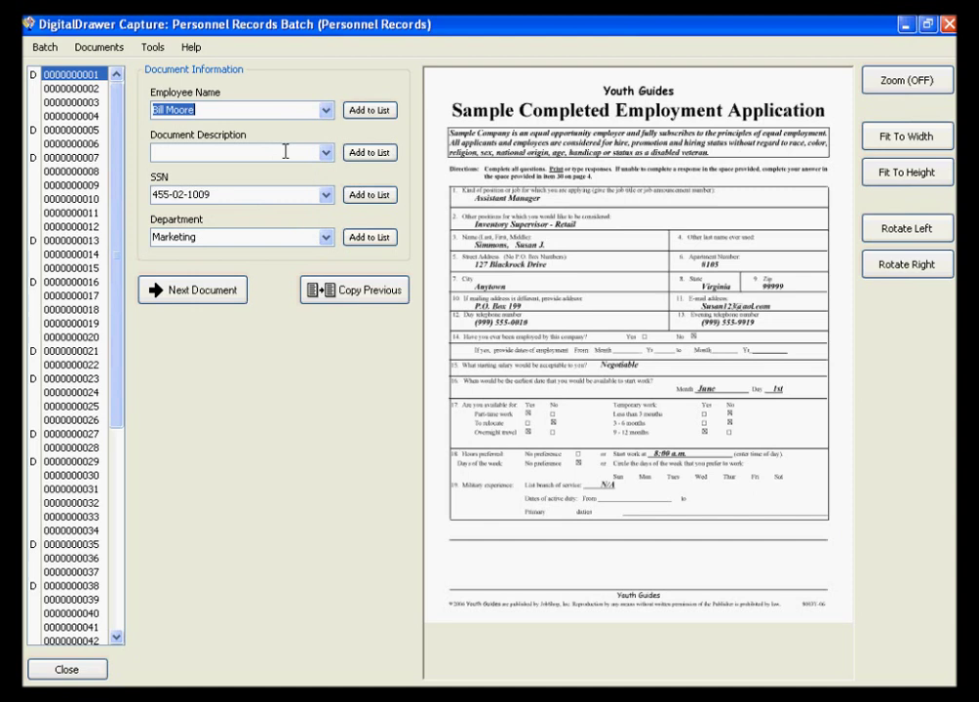
click(325, 152)
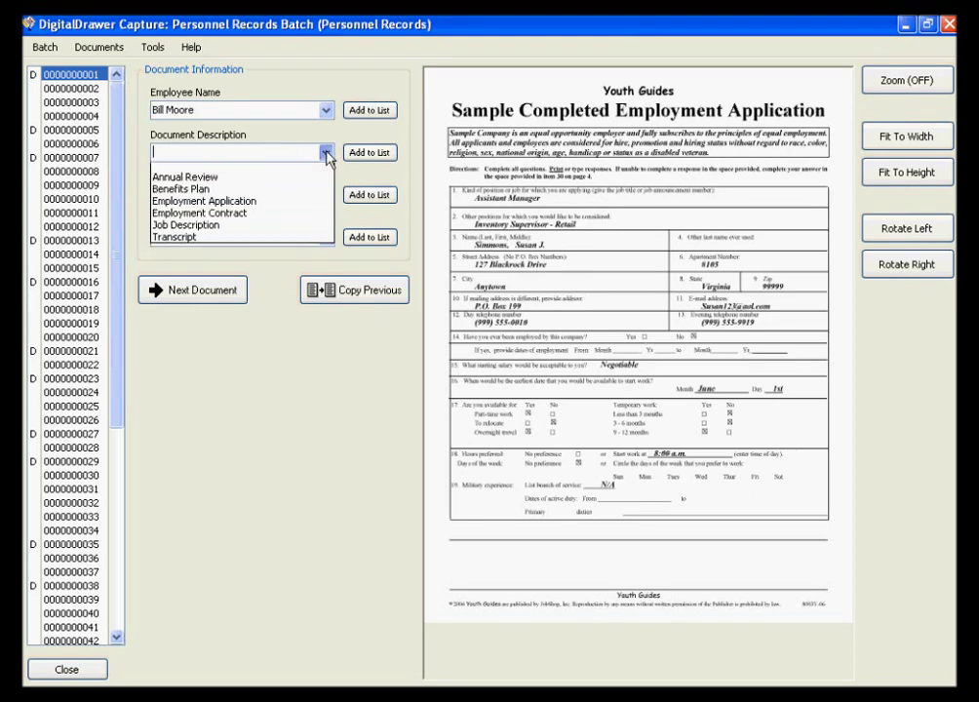
click(266, 212)
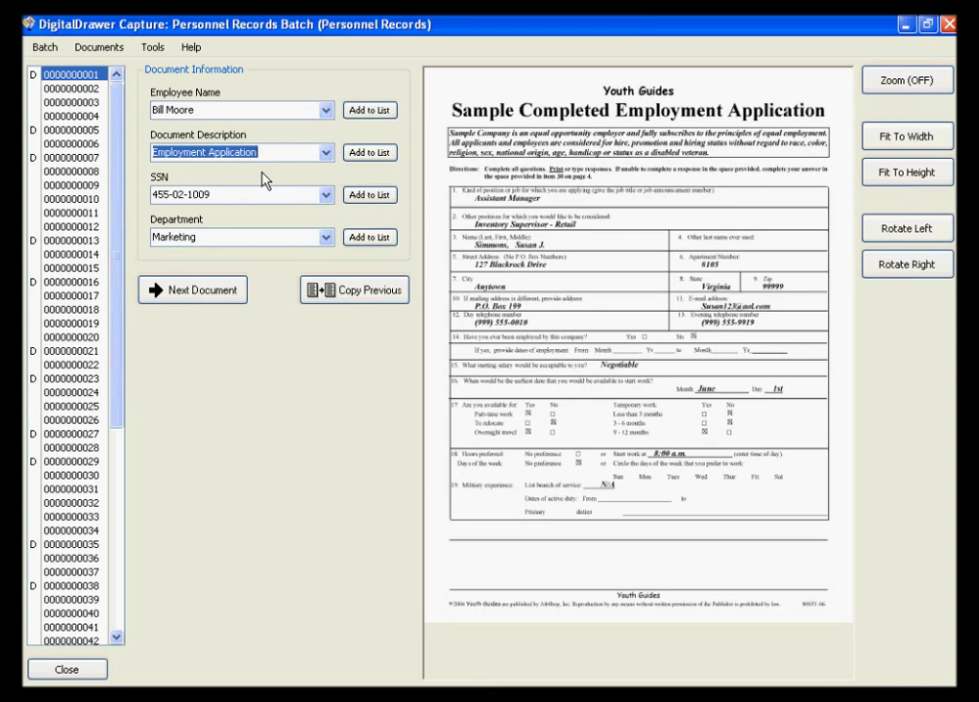
Step: Review pages 2 through 4 of the employment application
click(76, 89)
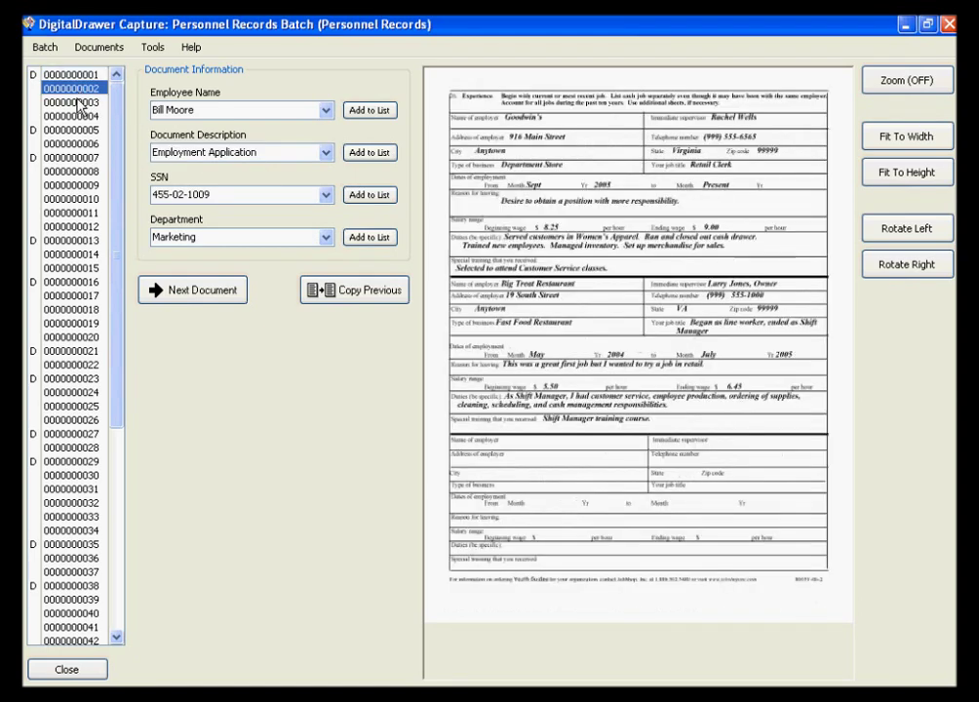
click(75, 101)
click(74, 115)
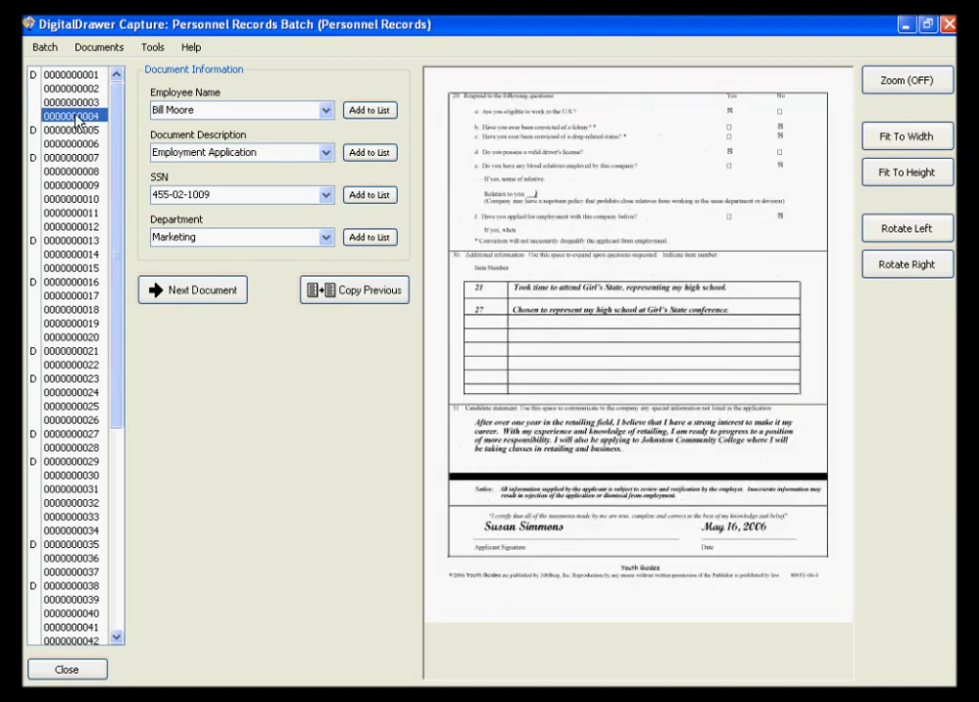
click(75, 130)
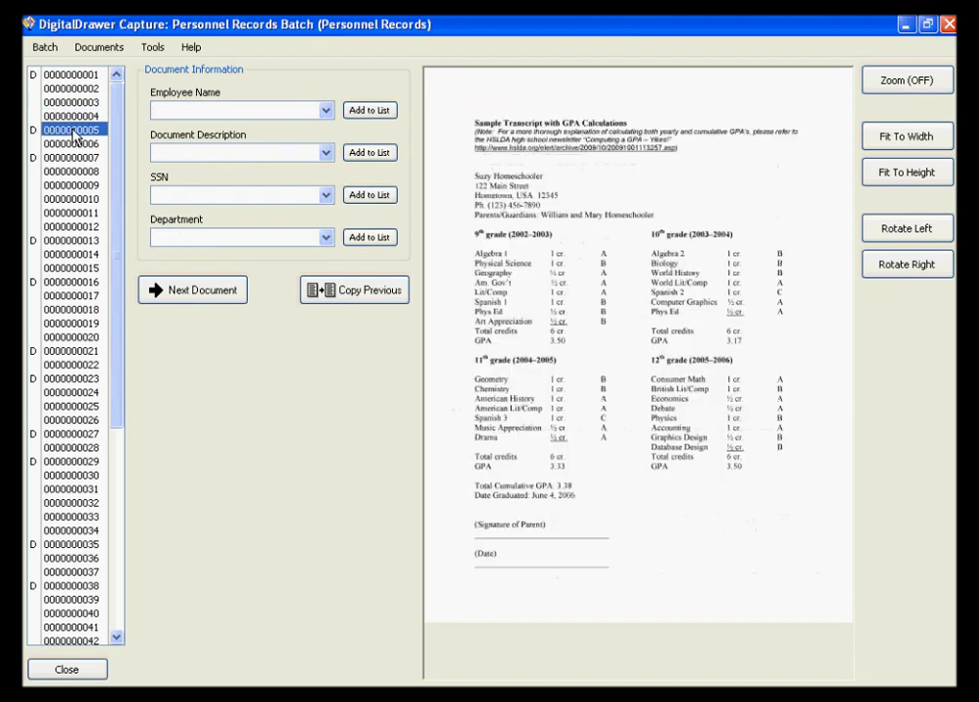
click(341, 290)
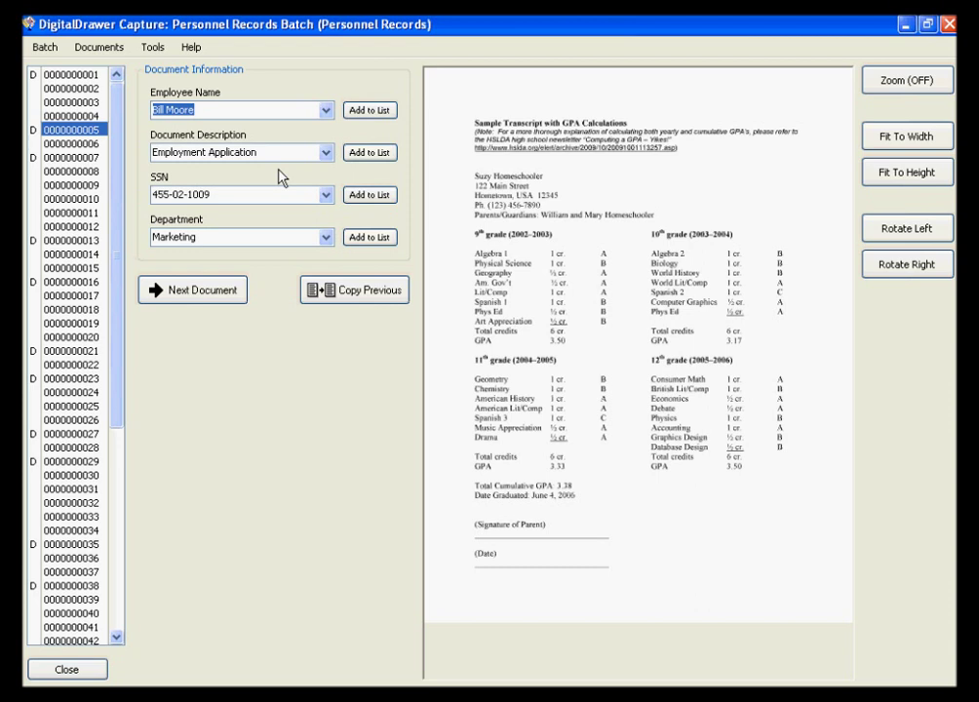
click(325, 153)
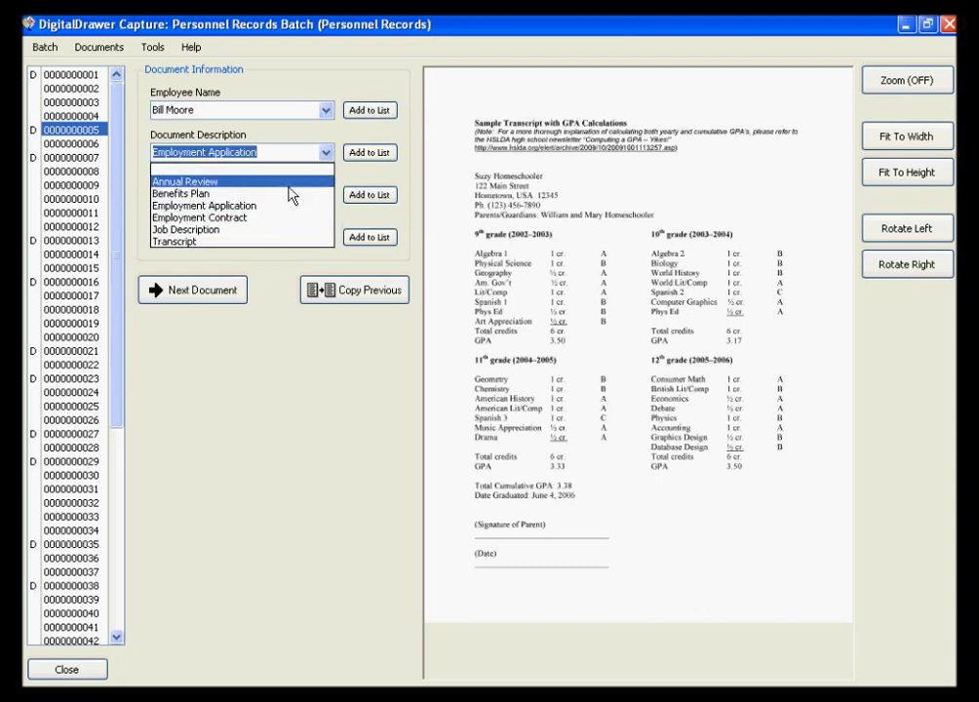
click(234, 241)
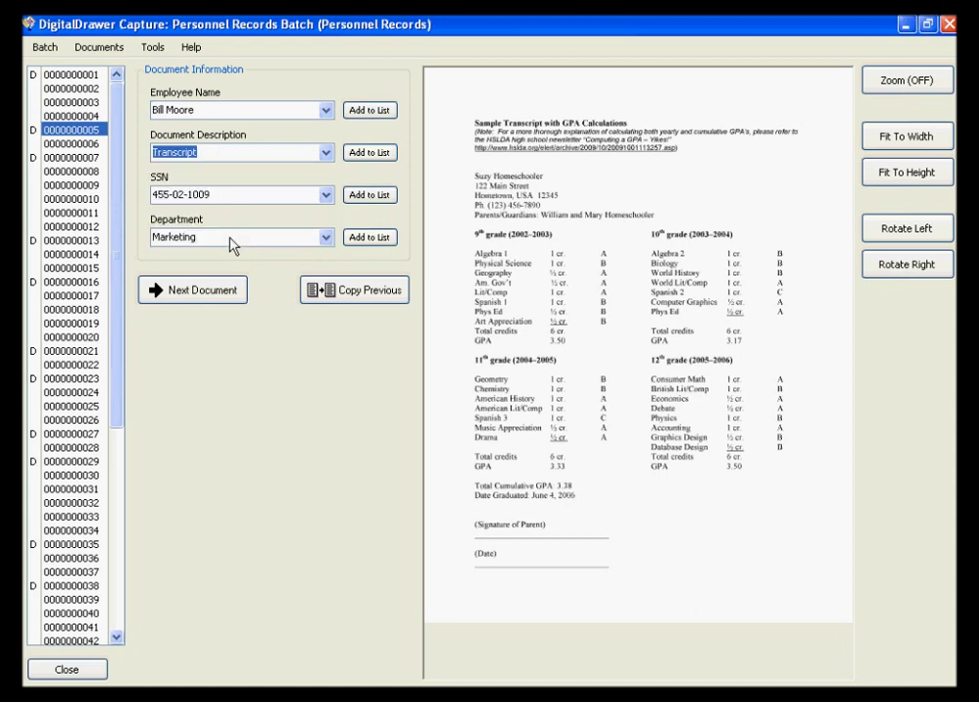
click(195, 289)
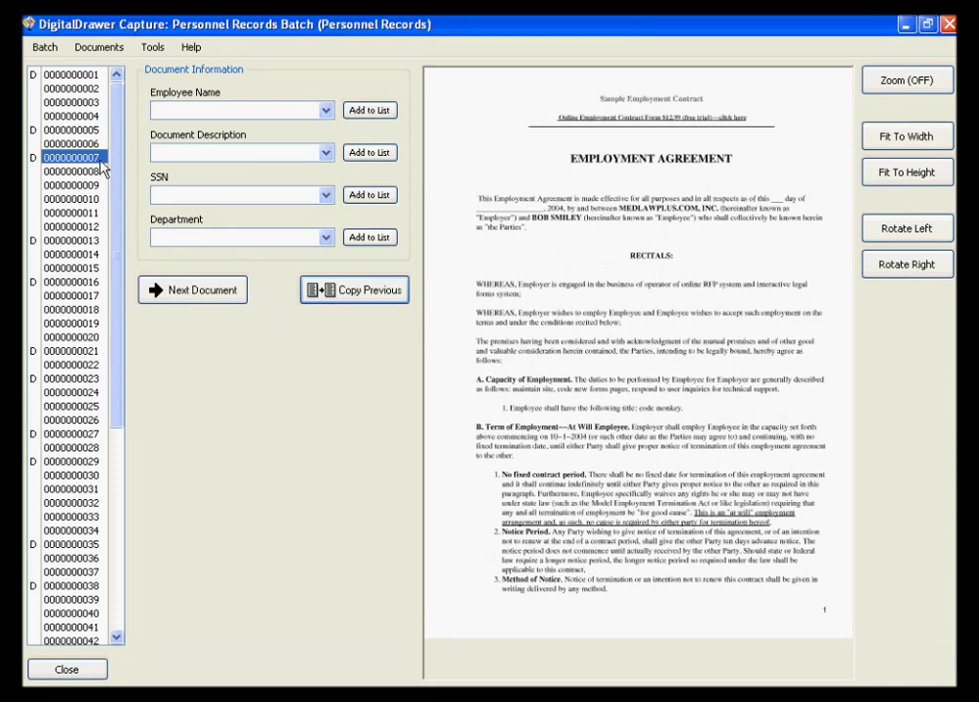
Step: Index the next document with the copied employee details as Employment Contract
click(339, 291)
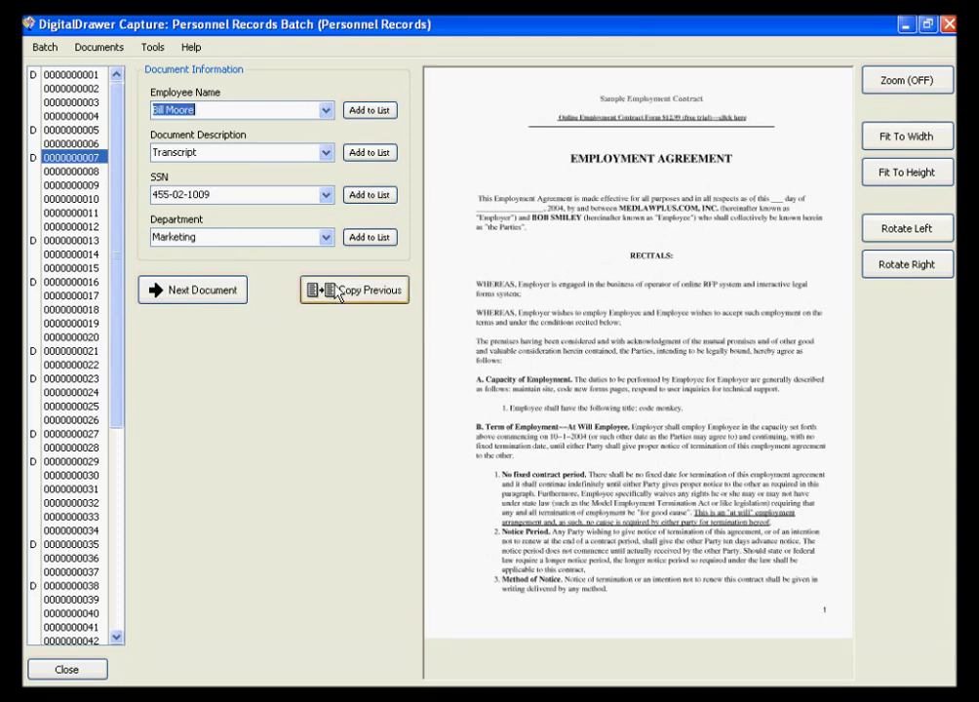
click(326, 153)
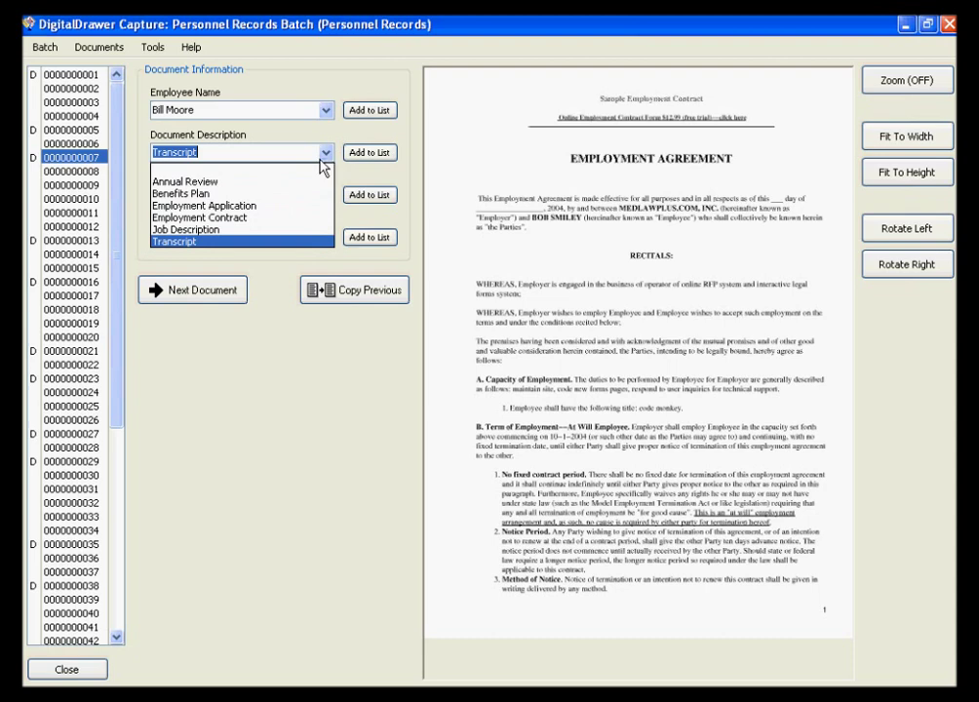
click(280, 217)
click(212, 289)
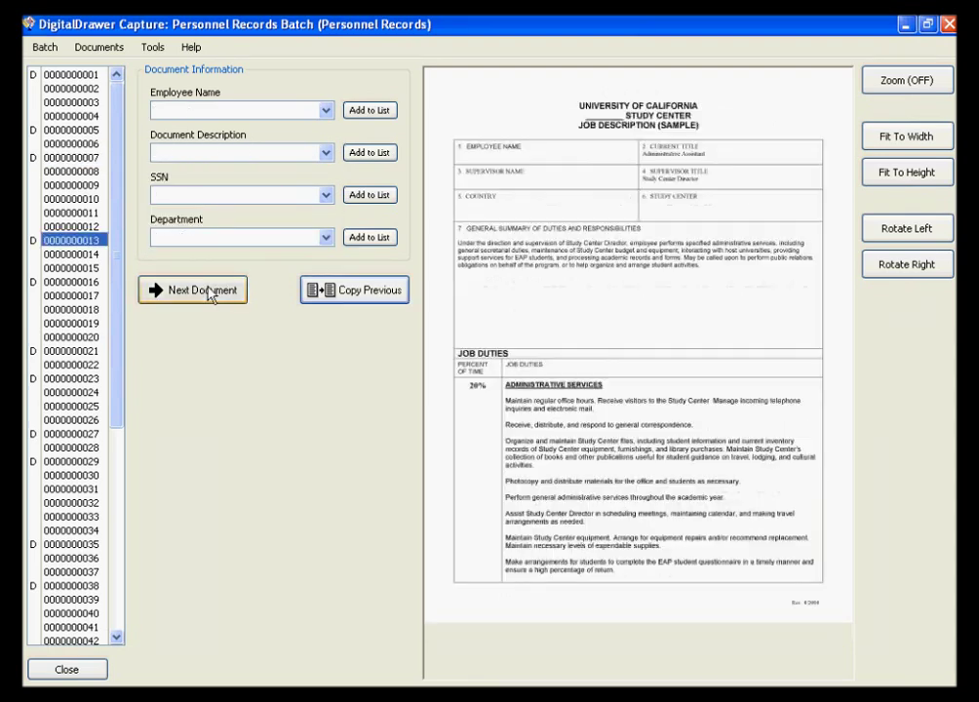
Step: Index the following document with the copied employee details as Job Description
click(321, 292)
click(326, 153)
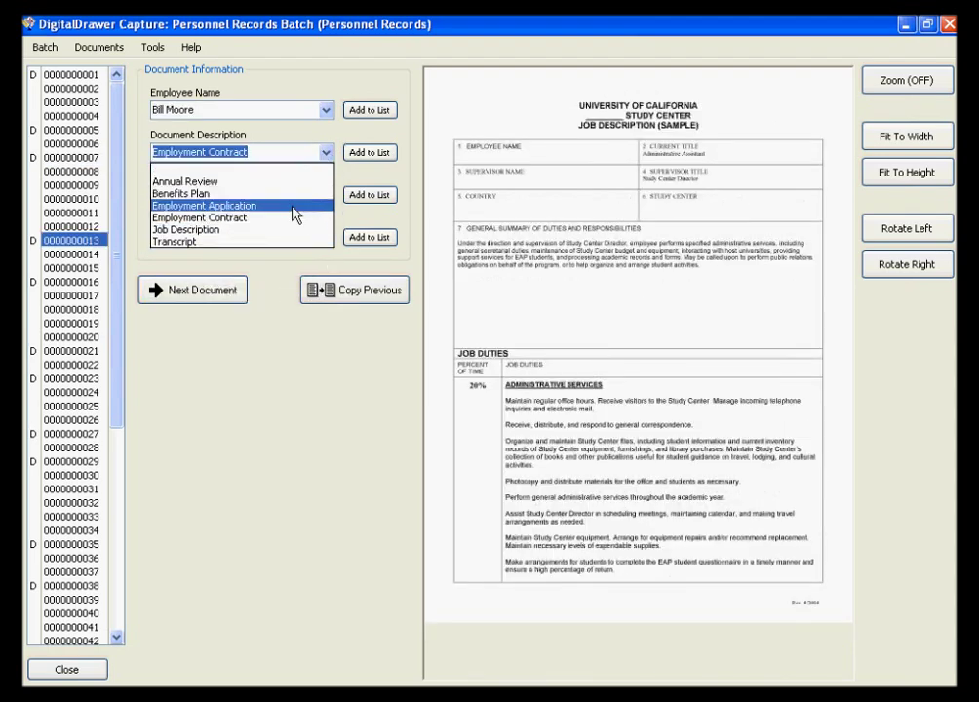
click(284, 230)
click(214, 295)
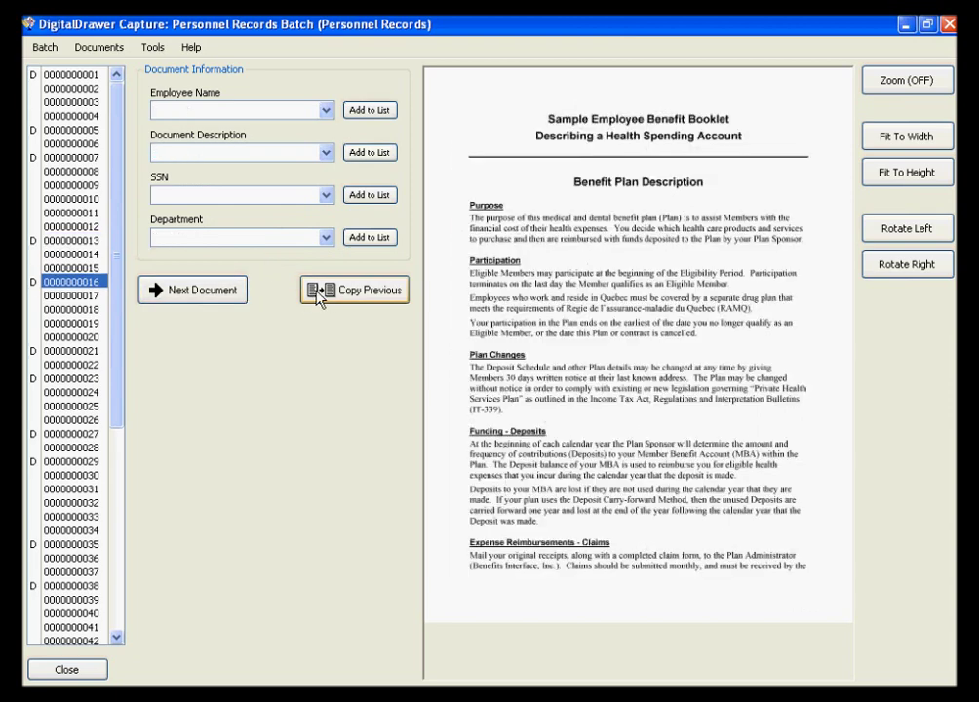
click(320, 292)
click(325, 153)
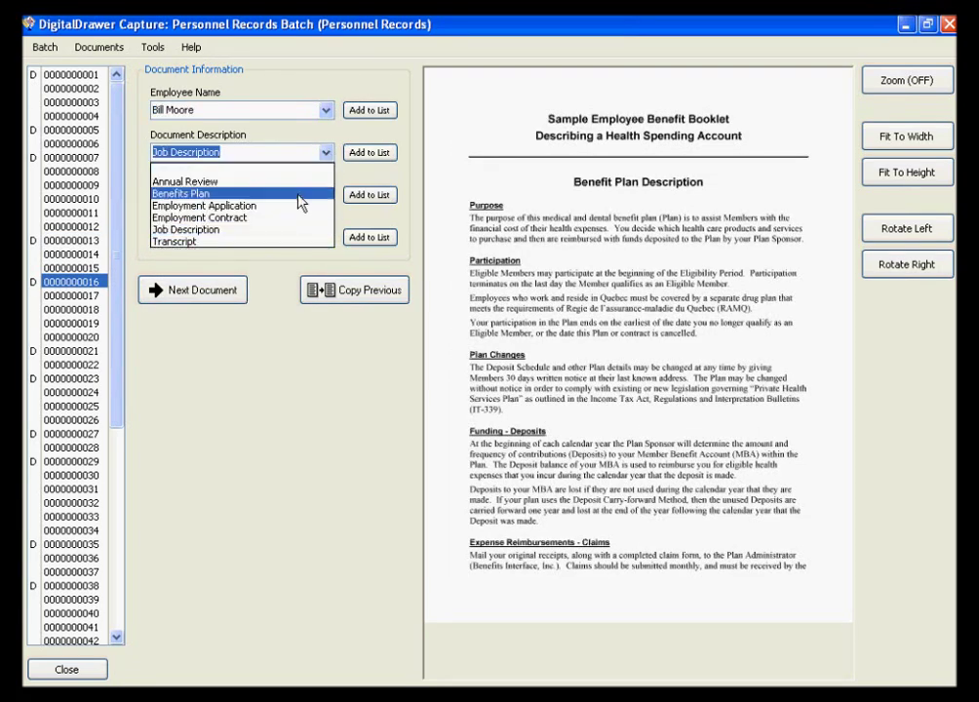
click(301, 194)
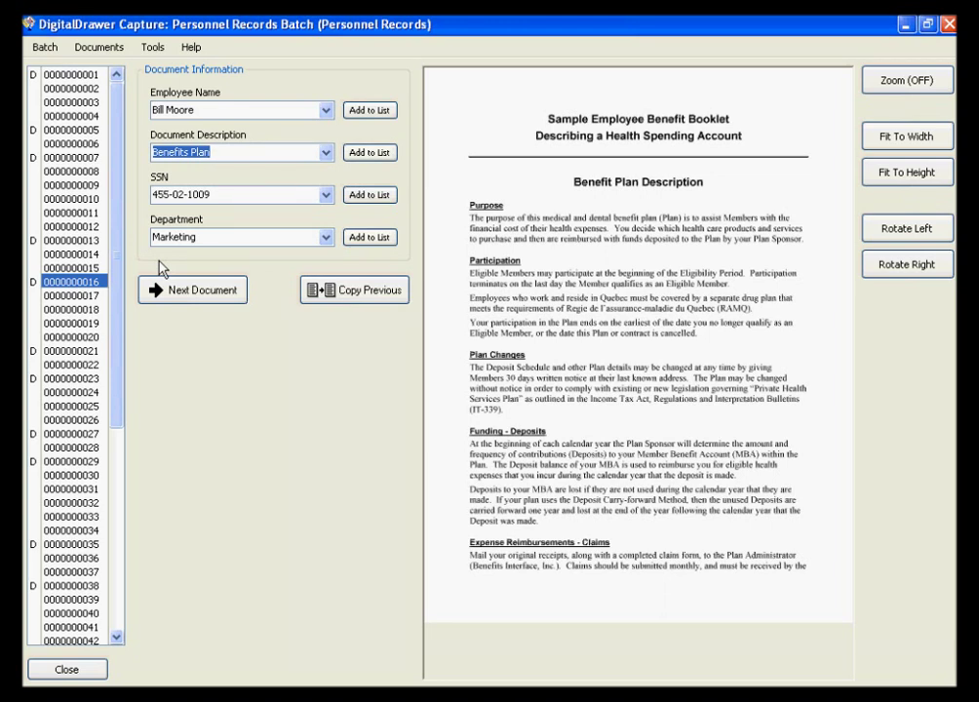
Step: Open the Batch menu to reach Upload Batch to DigitalDrawer
click(41, 51)
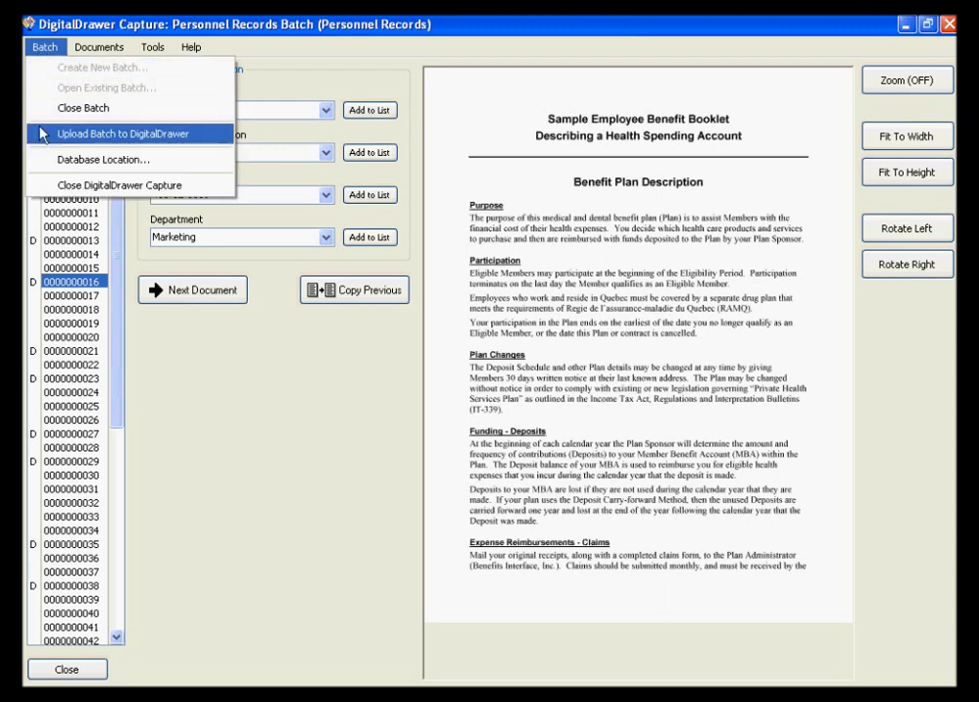